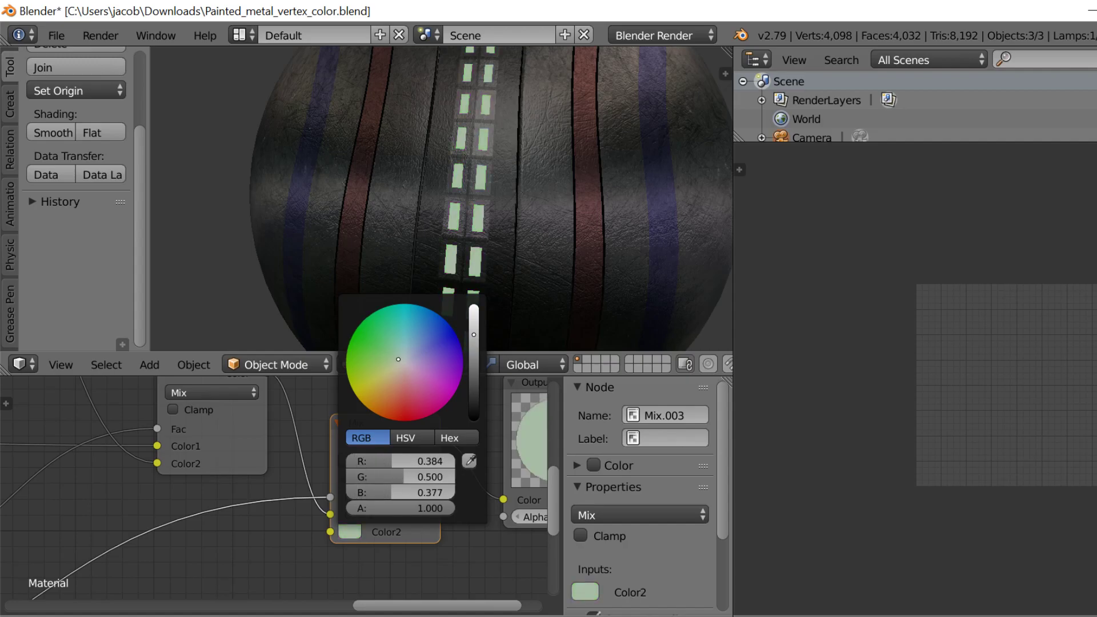
- Brighten the final Mix node's Color2 to pale green, then add a Texture input node and connect its Color output to that Color2
left_click_drag(482, 335, 473, 305)
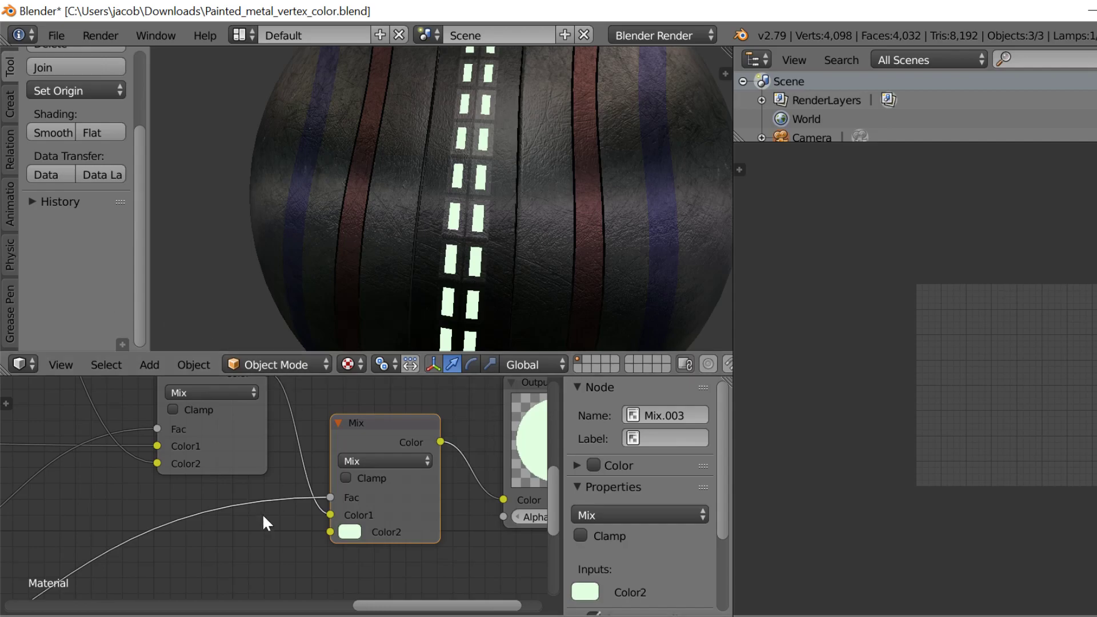
scroll(343, 482, "down", 2)
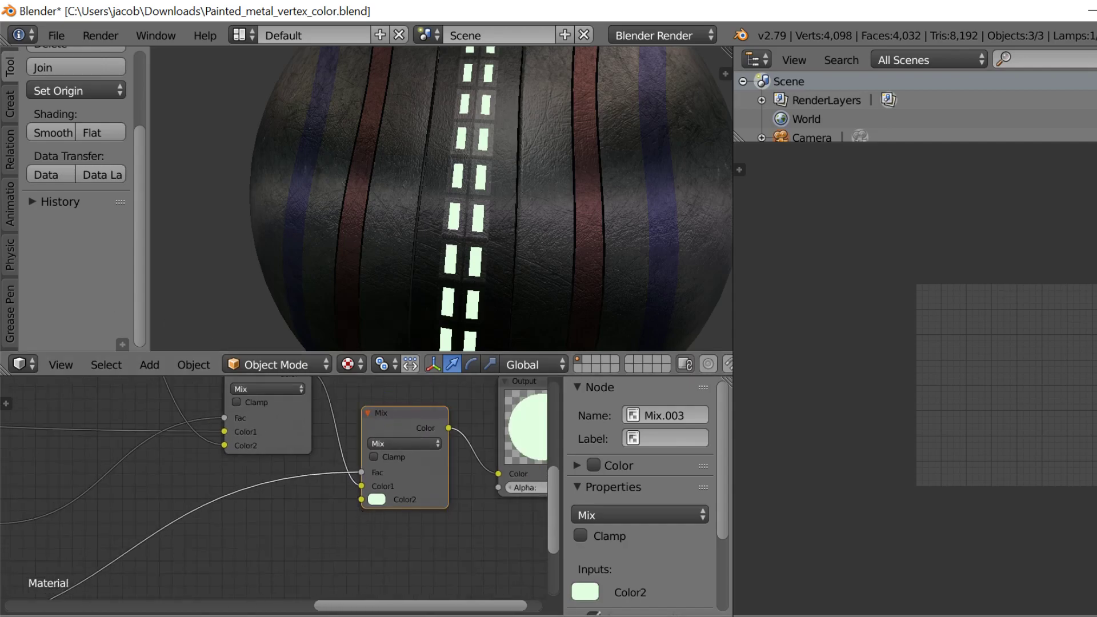
key("shift+a")
mouse_move(178, 587)
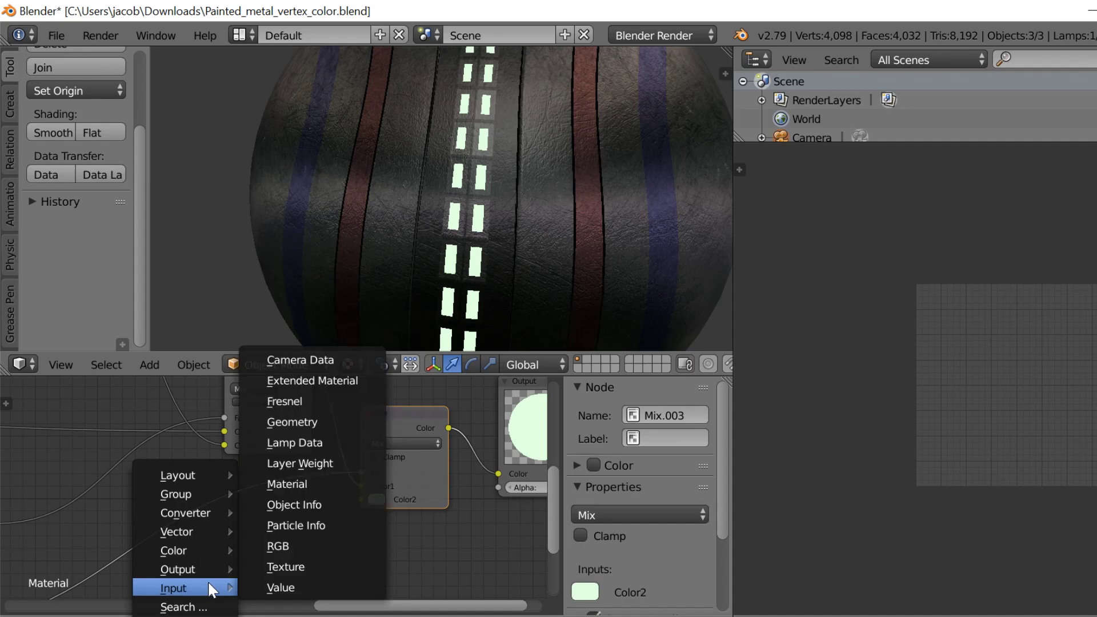
left_click(286, 567)
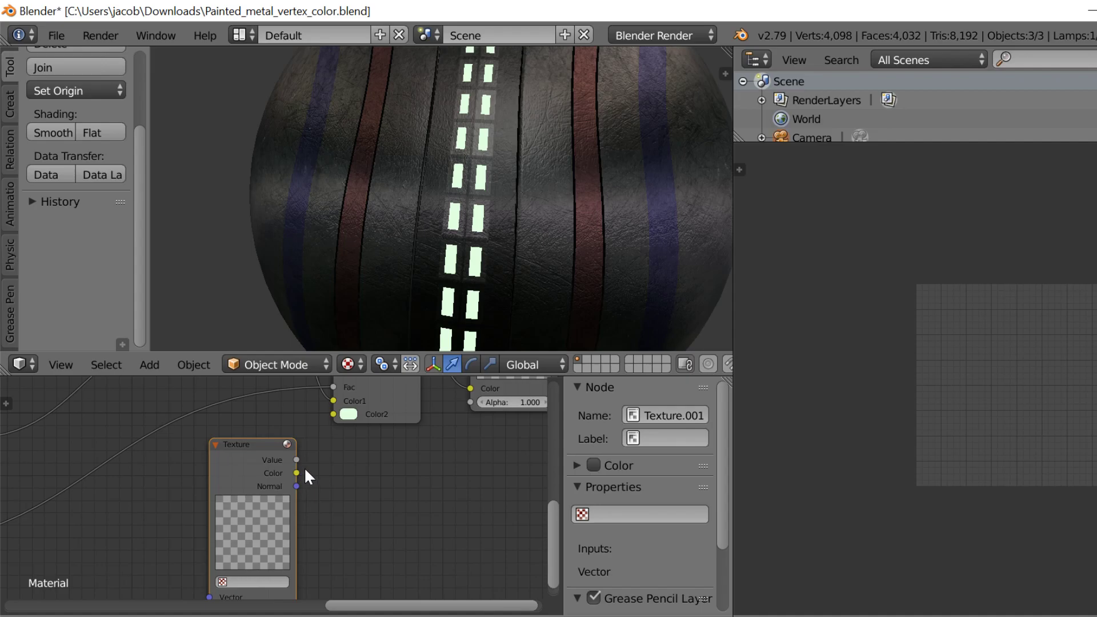
left_click_drag(296, 472, 332, 414)
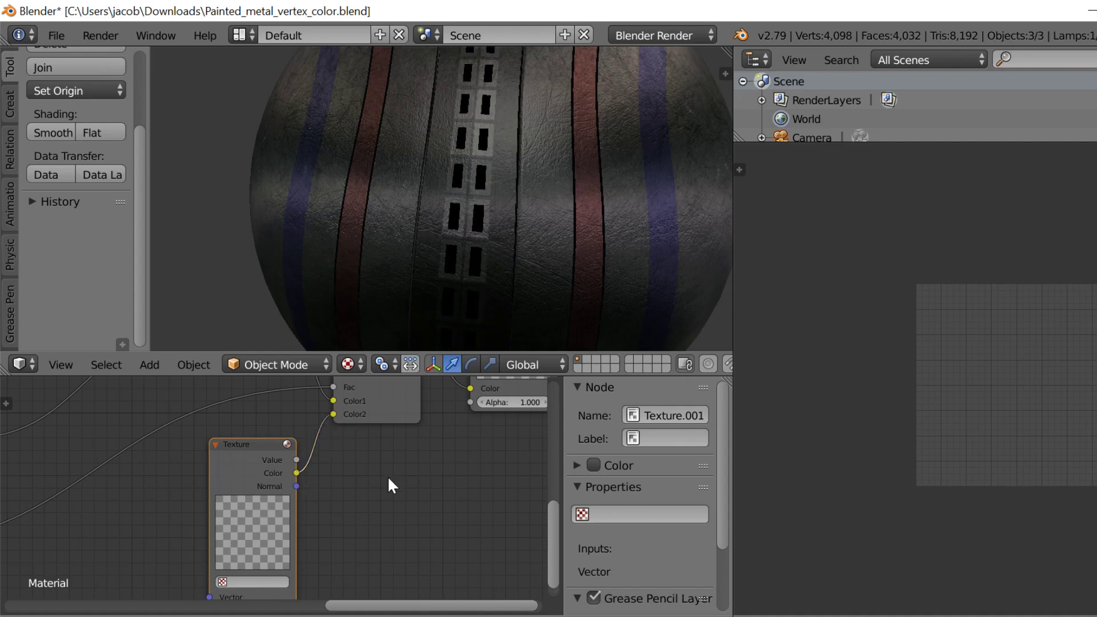
- Assign the existing texture named "Texture" to the new Texture node
key("KP_Decimal")
left_click(274, 524)
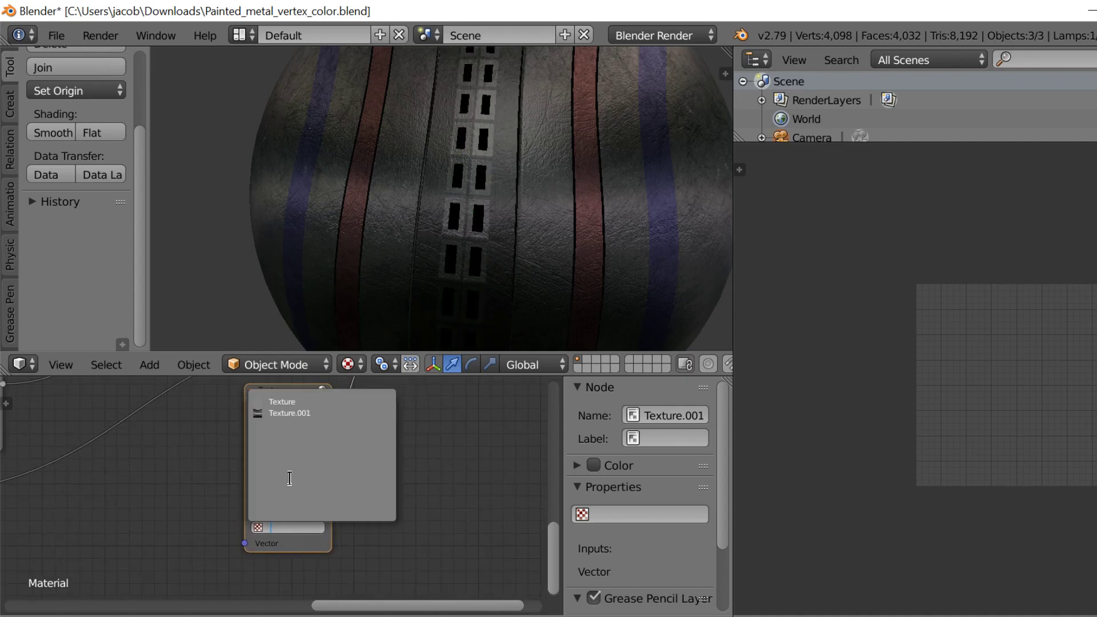
left_click(296, 396)
- Connect a coordinate output of the Geometry node to the new Texture node's Vector input
middle_click_drag(255, 476, 340, 496)
scroll(363, 478, "up", 2)
scroll(297, 495, "down", 7)
middle_click_drag(93, 530, 339, 522)
scroll(269, 493, "down", 8)
middle_click_drag(102, 428, 69, 471)
scroll(69, 471, "down", 2)
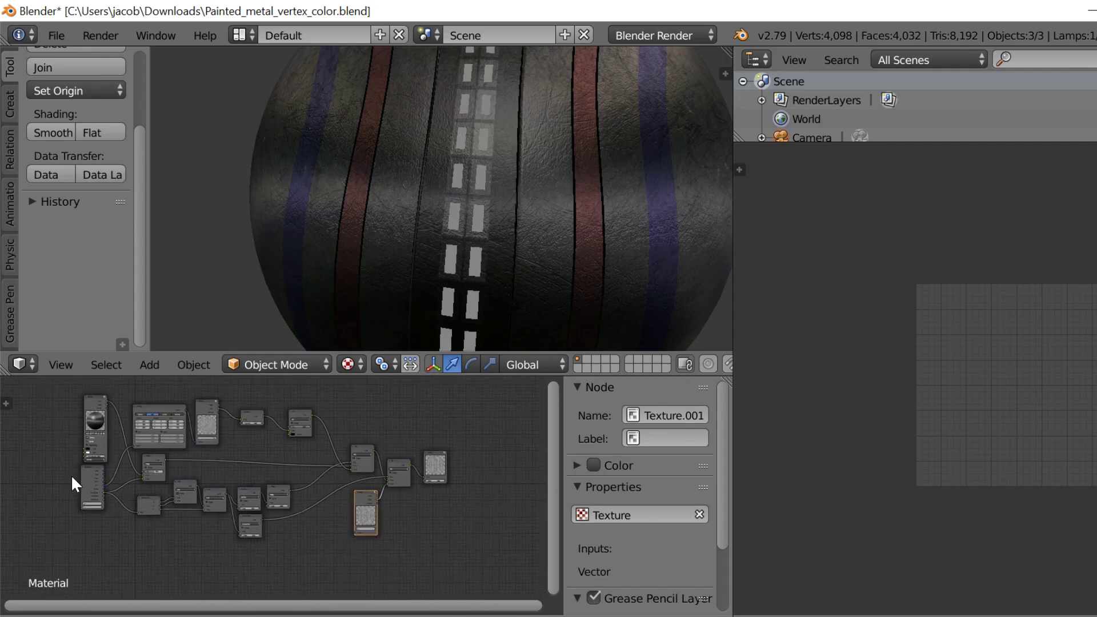
scroll(71, 474, "up", 1)
left_click_drag(91, 484, 284, 489)
left_click_drag(363, 534, 362, 534)
scroll(362, 535, "up", 3)
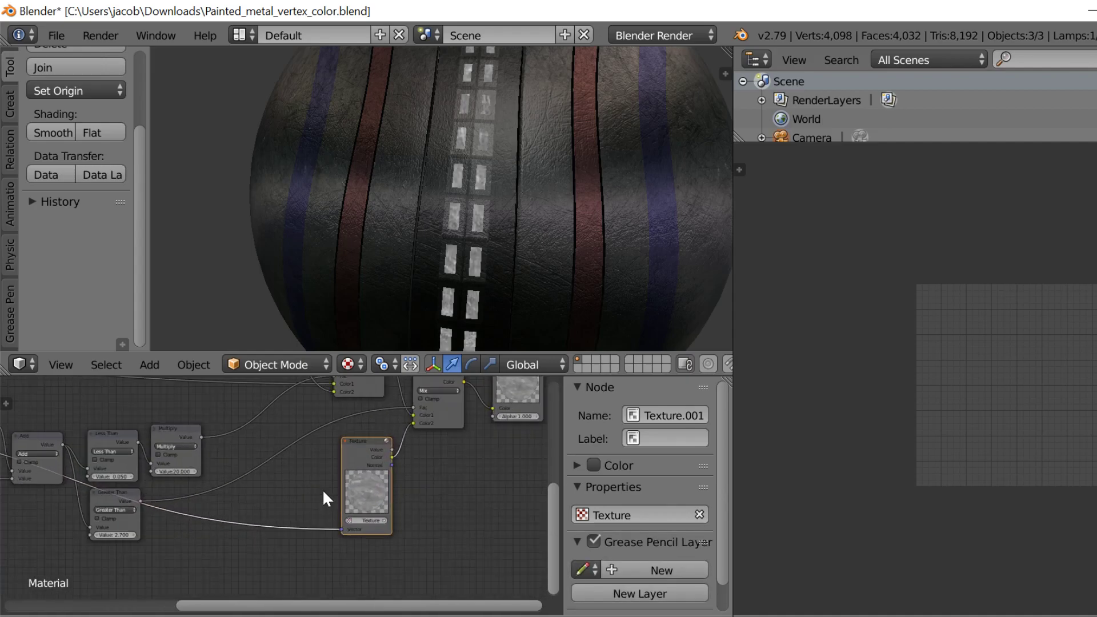
- Examine the Texture node and how its texture maps onto the small rectangles along the sphere's central strip
middle_click_drag(322, 489, 251, 487)
scroll(270, 486, "up", 10)
middle_click_drag(467, 225, 461, 229)
key("shift+f")
key("w")
key("s")
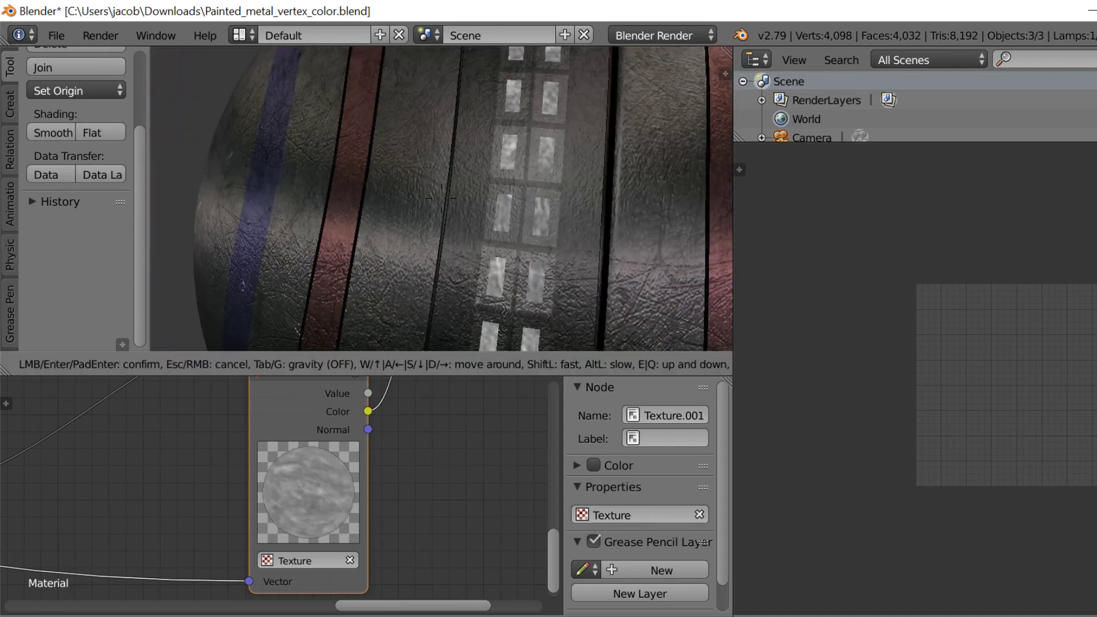
left_click(440, 198)
- Insert a MixRGB node between the Texture node's Color output and the final Mix node's Color2 input
scroll(306, 430, "down", 8)
middle_click_drag(335, 433, 377, 494)
scroll(373, 494, "down", 3)
scroll(371, 494, "down", 1)
middle_click_drag(326, 518, 395, 521)
key("shift+a")
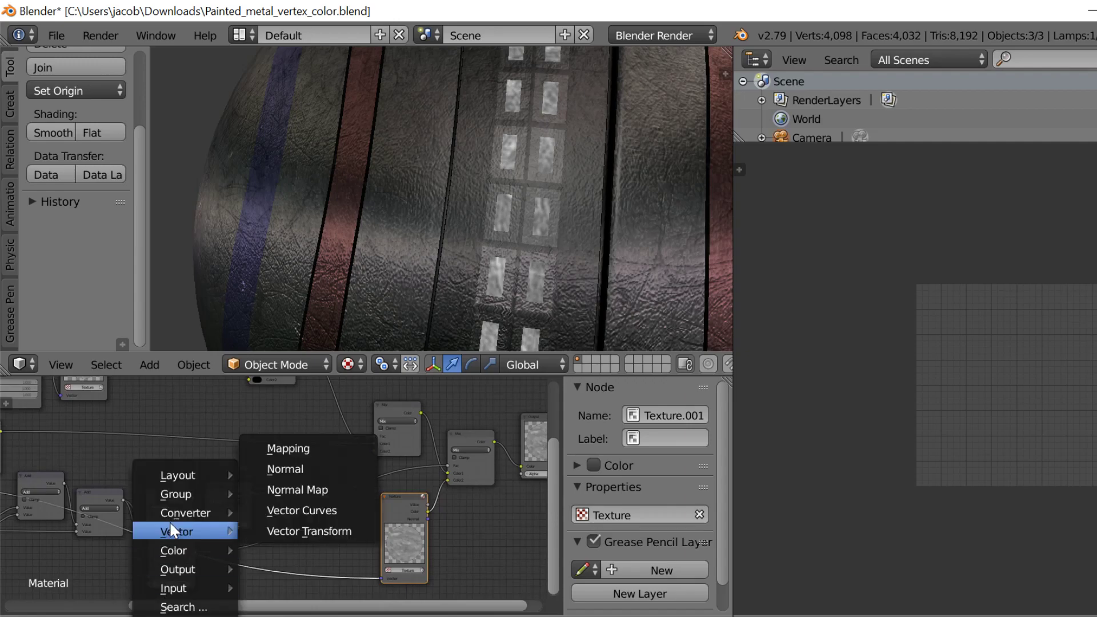
mouse_move(171, 509)
mouse_move(171, 551)
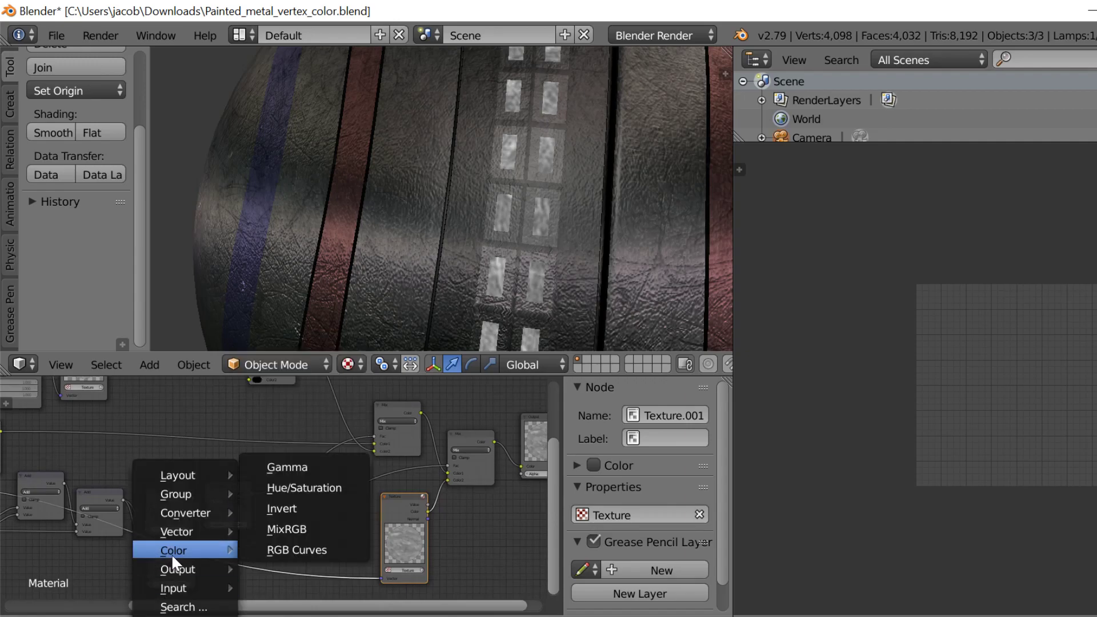
left_click(309, 528)
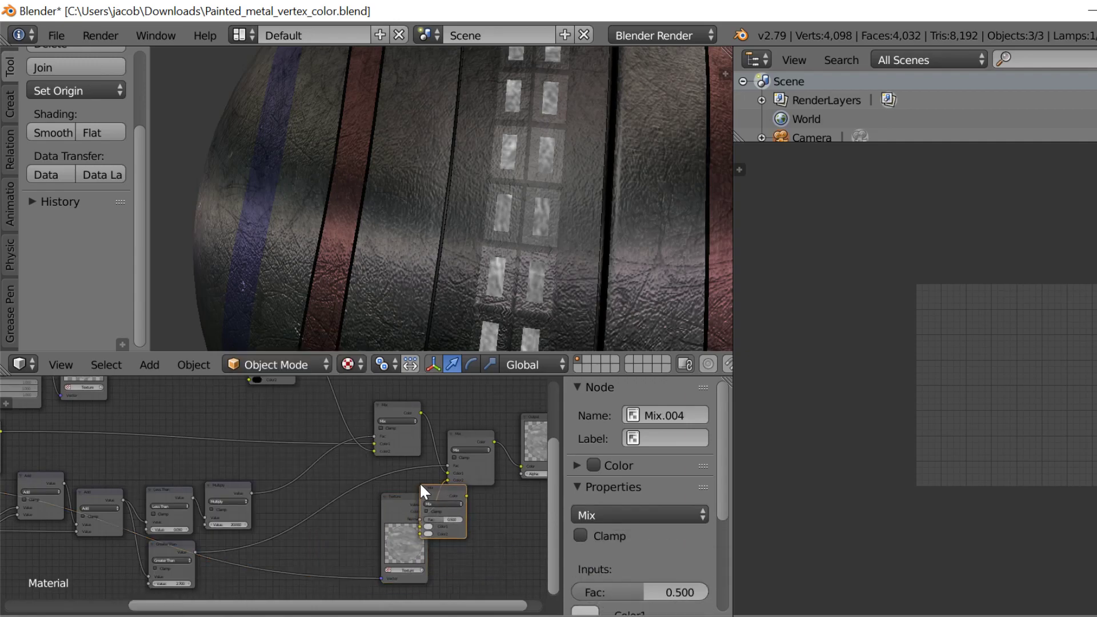
left_click(432, 479)
- Set the blend type of the newly inserted Mix node to Multiply
scroll(451, 523, "down", 2)
mouse_move(464, 519)
middle_mouse_down()
mouse_move(508, 522)
mouse_move(482, 539)
mouse_move(502, 547)
mouse_move(447, 538)
middle_mouse_up()
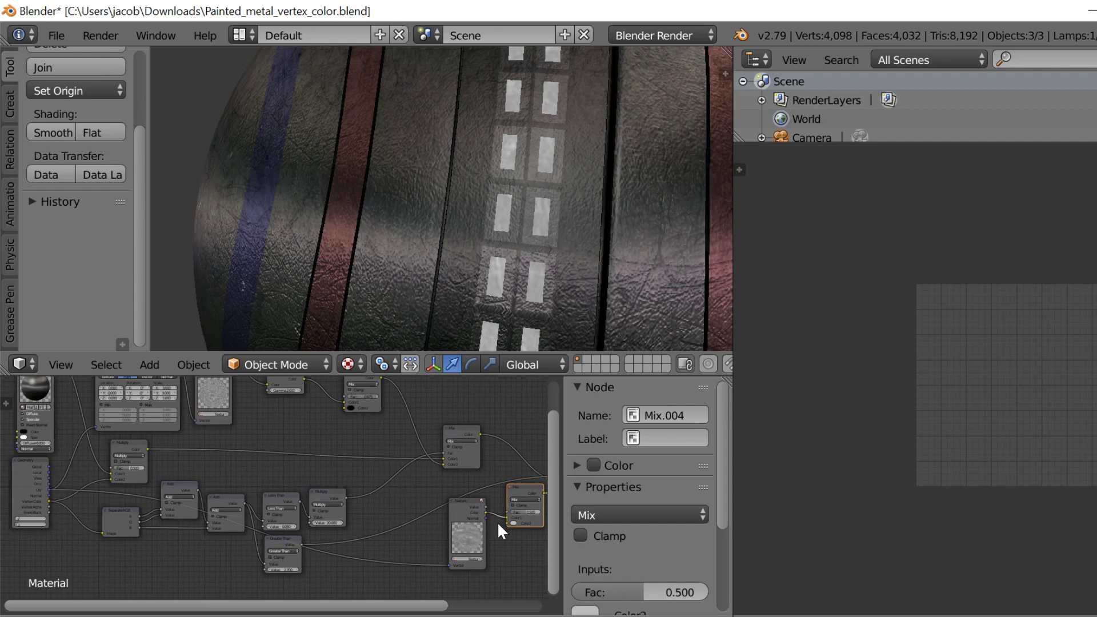
mouse_move(193, 570)
middle_mouse_down()
mouse_move(286, 546)
mouse_move(196, 502)
mouse_move(153, 501)
mouse_move(150, 528)
middle_mouse_up()
scroll(295, 509, "up", 2)
middle_click_drag(294, 508, 115, 471)
scroll(148, 458, "up", 6)
mouse_move(262, 479)
middle_mouse_down()
mouse_move(148, 458)
mouse_move(262, 516)
middle_mouse_up()
scroll(262, 516, "up", 2)
left_click(393, 445)
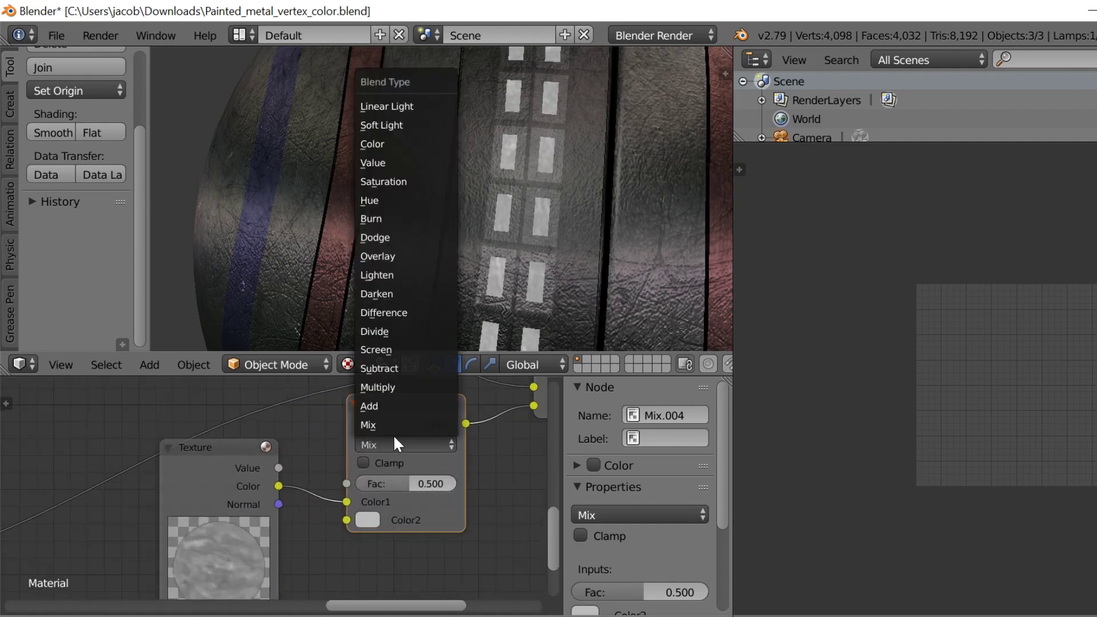
left_click(396, 388)
- Set the Multiply node's Color2 to a deep blue
left_click(368, 520)
left_click_drag(498, 342, 501, 315)
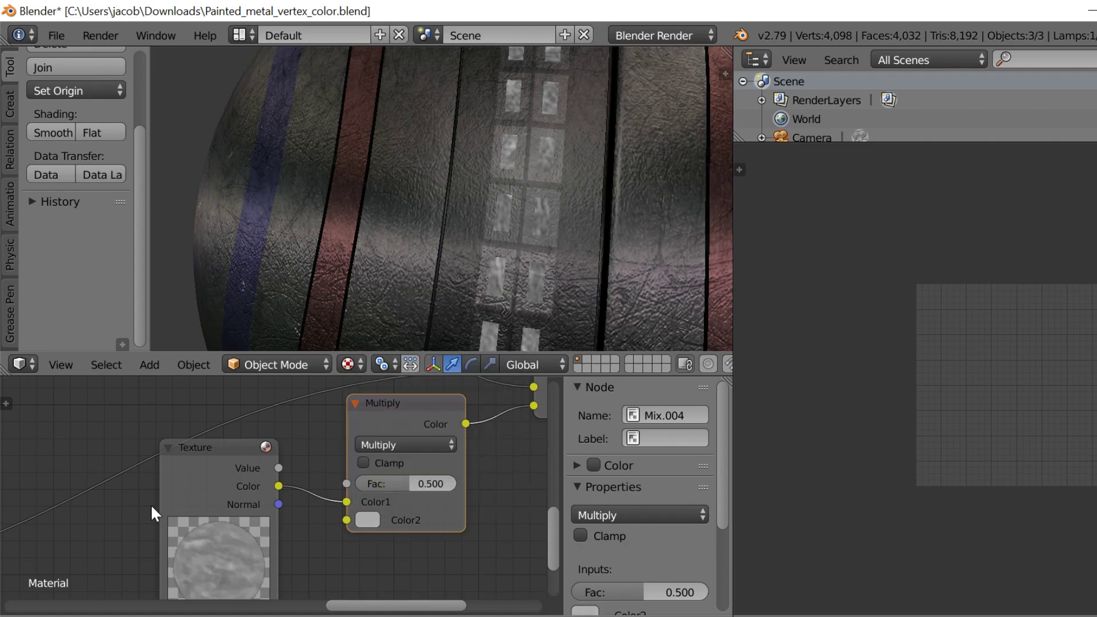
scroll(197, 501, "down", 2)
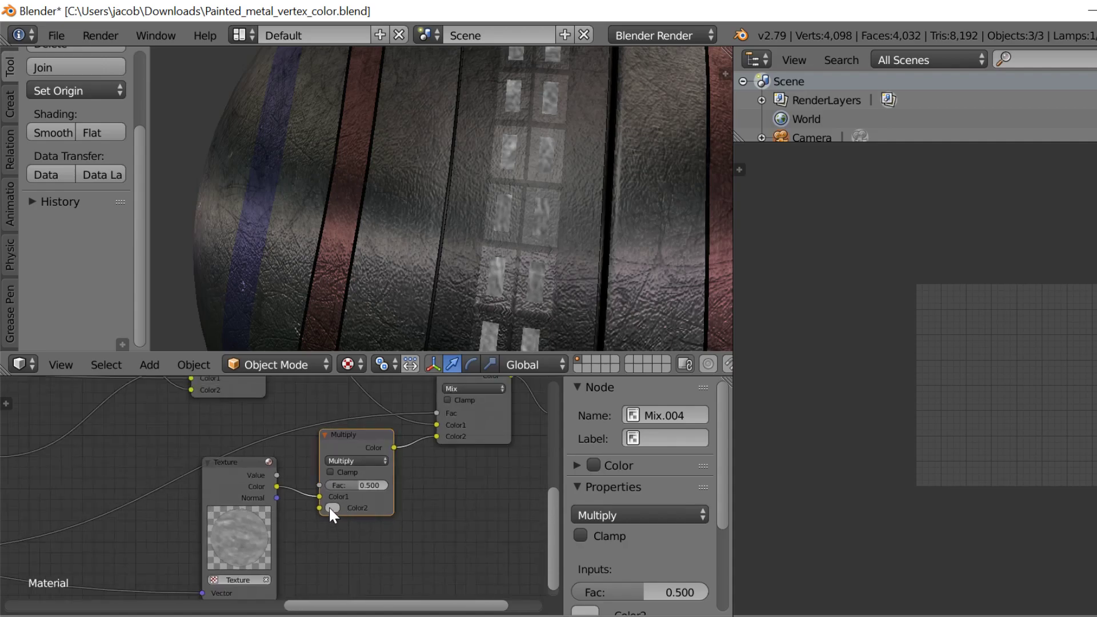
left_click(331, 508)
mouse_move(372, 365)
left_mouse_down()
mouse_move(349, 360)
mouse_move(408, 384)
left_mouse_up()
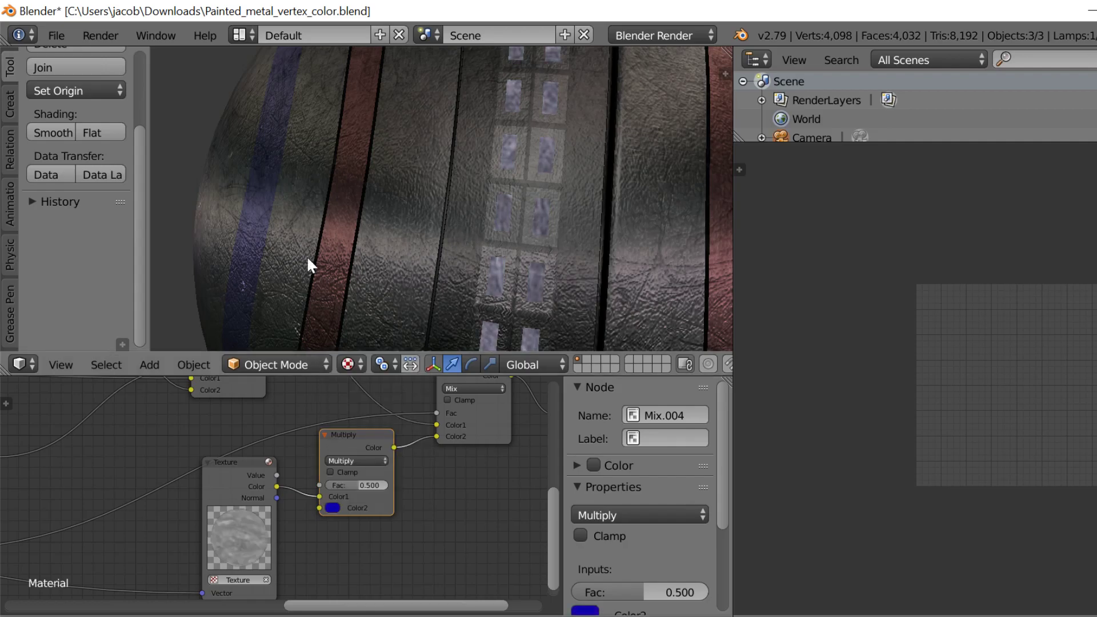
- Save the project as a new file named Painted_metal_vertex_color2.blend in the Downloads folder
left_click(57, 34)
left_click(69, 199)
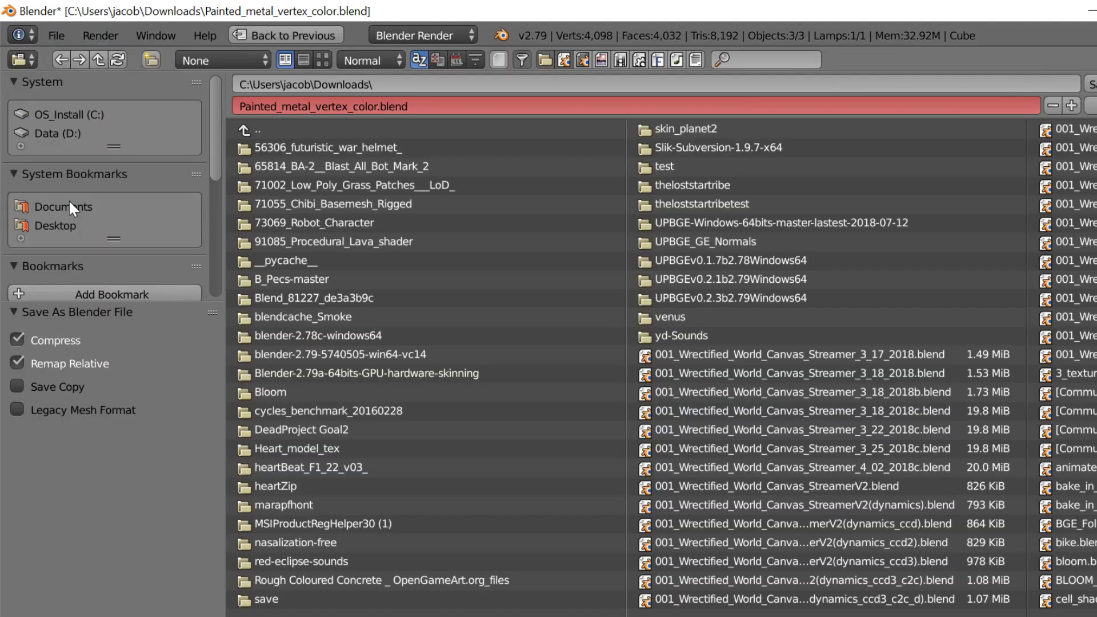
left_click(375, 107)
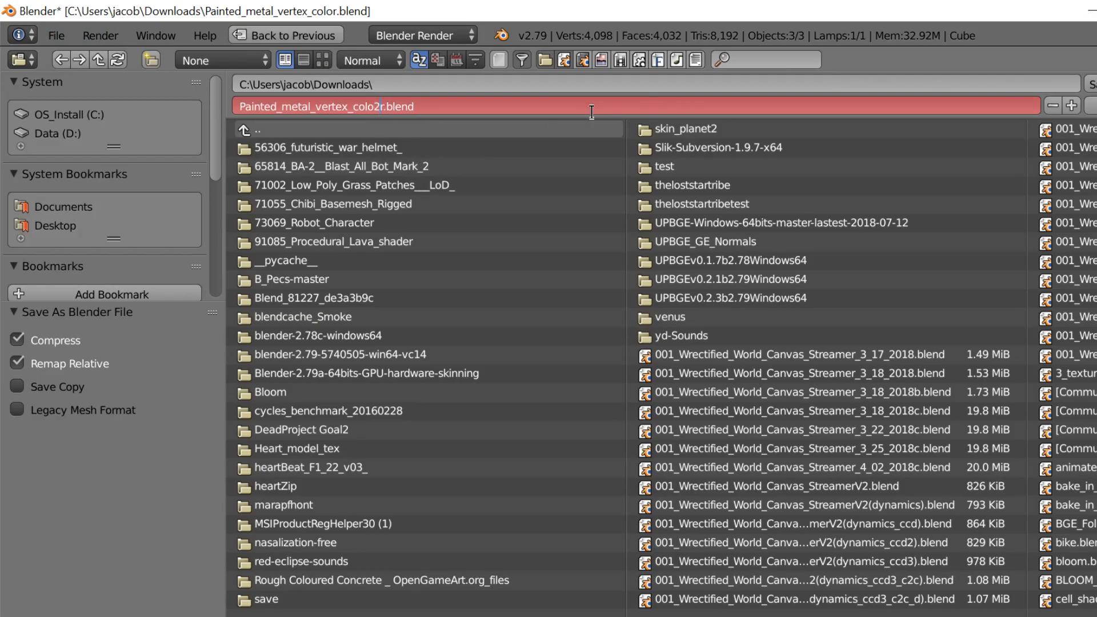
type("2")
key("Return")
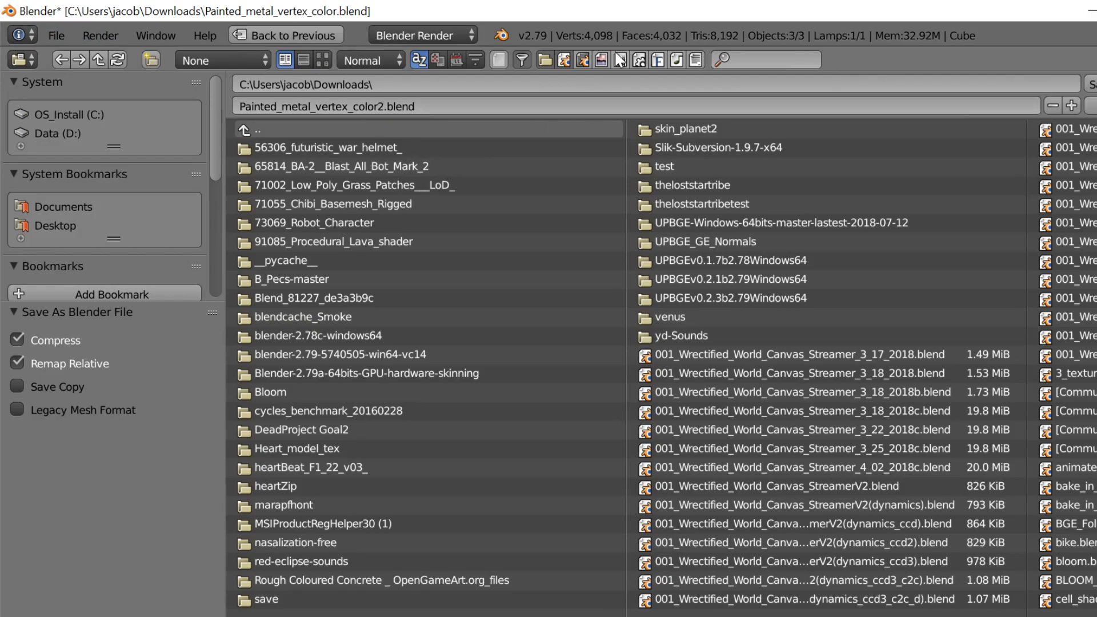
left_click(1092, 84)
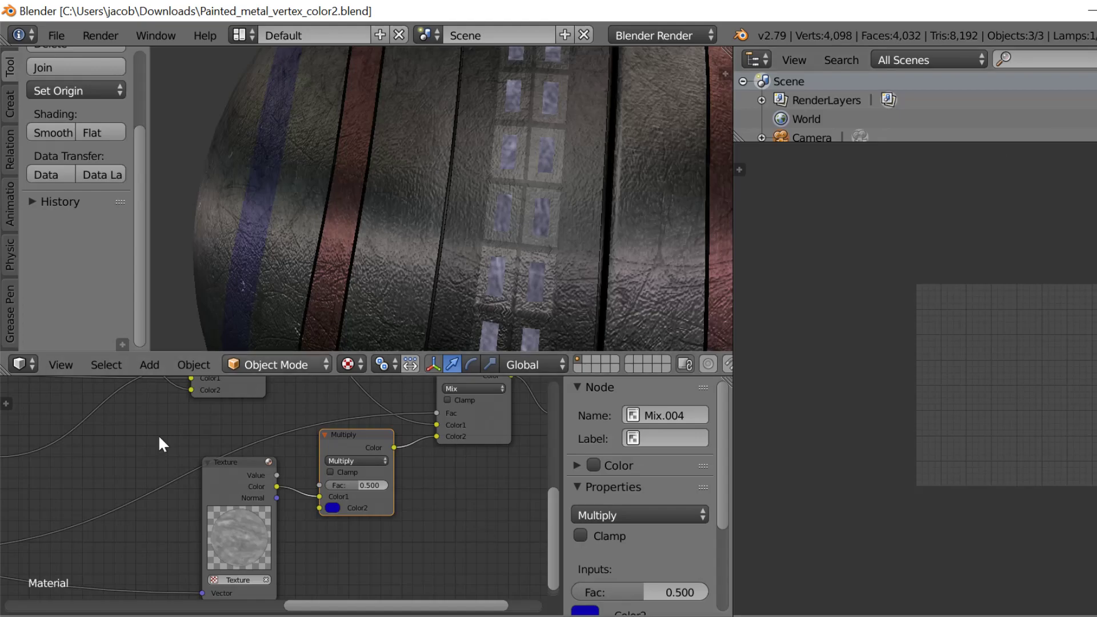
- Launch UPBGE 0.2.1 and open the recent file Painted_metal_vertex_color2.blend
right_click(108, 616)
left_click(105, 563)
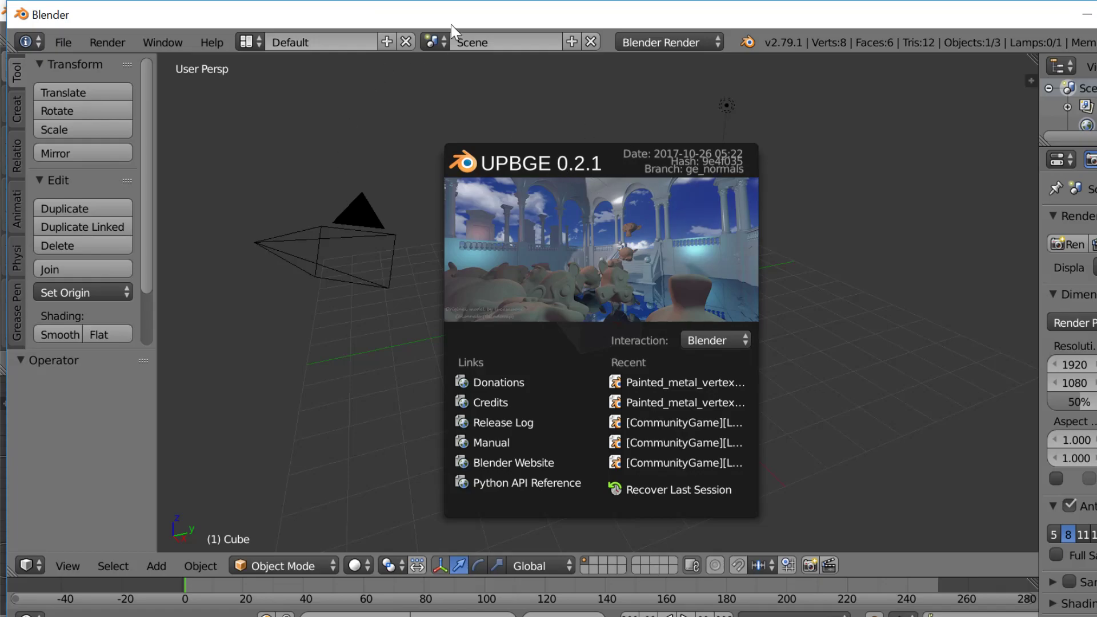
left_click(926, 252)
scroll(871, 284, "up", 3)
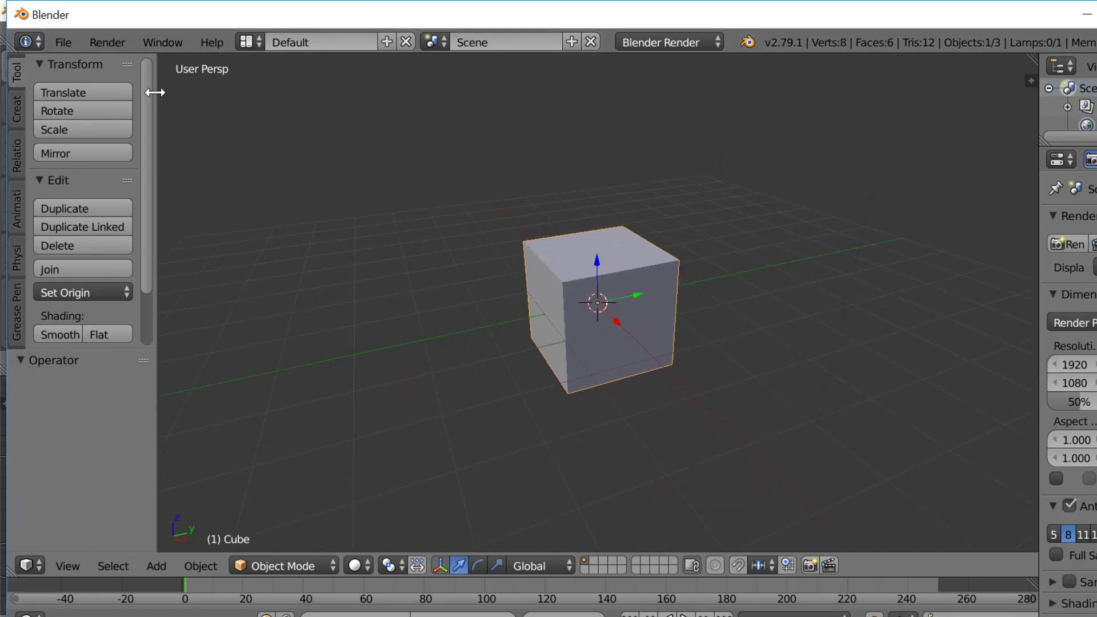
left_click(63, 43)
mouse_move(173, 105)
left_click(325, 103)
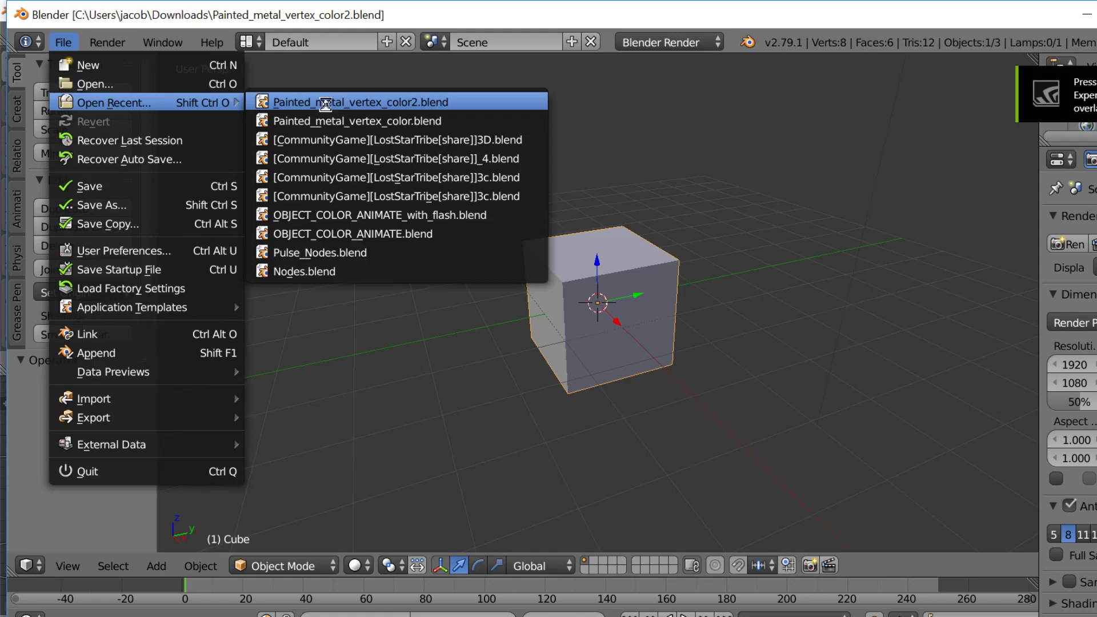
- Select the striped sphere in the 3D viewport
scroll(561, 284, "down", 10)
scroll(561, 283, "up", 10)
key("shift+f")
key("s")
left_click(445, 201)
right_click(445, 201)
- Add an Object Data input node to the sphere's material and place it below the Greater Than node
scroll(258, 489, "down", 2)
middle_click_drag(233, 554, 336, 497)
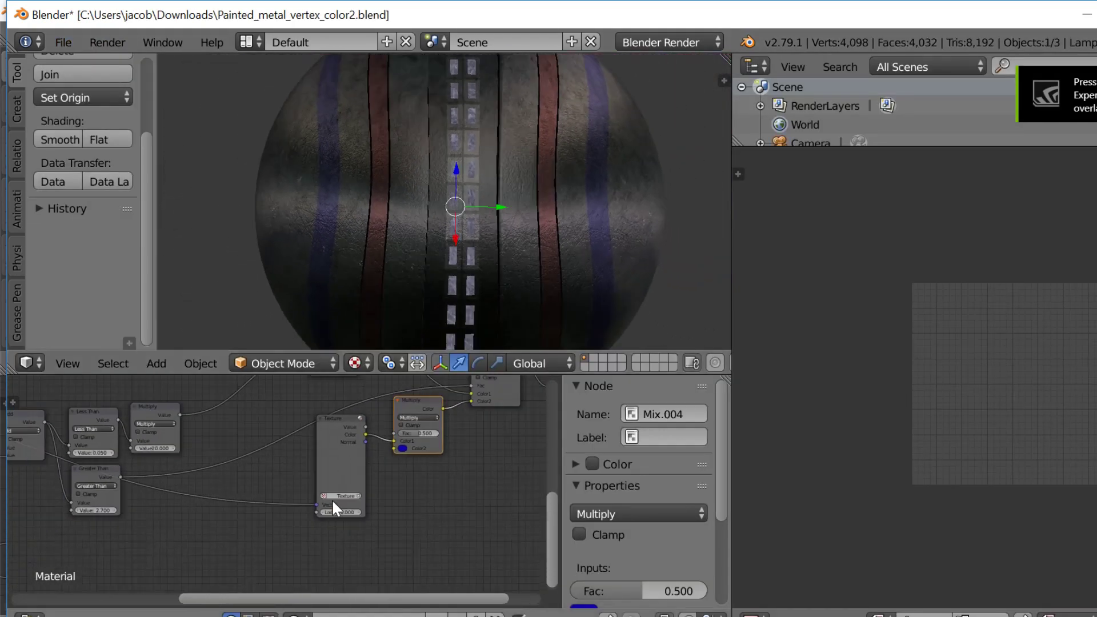
key("Home")
key("shift+a")
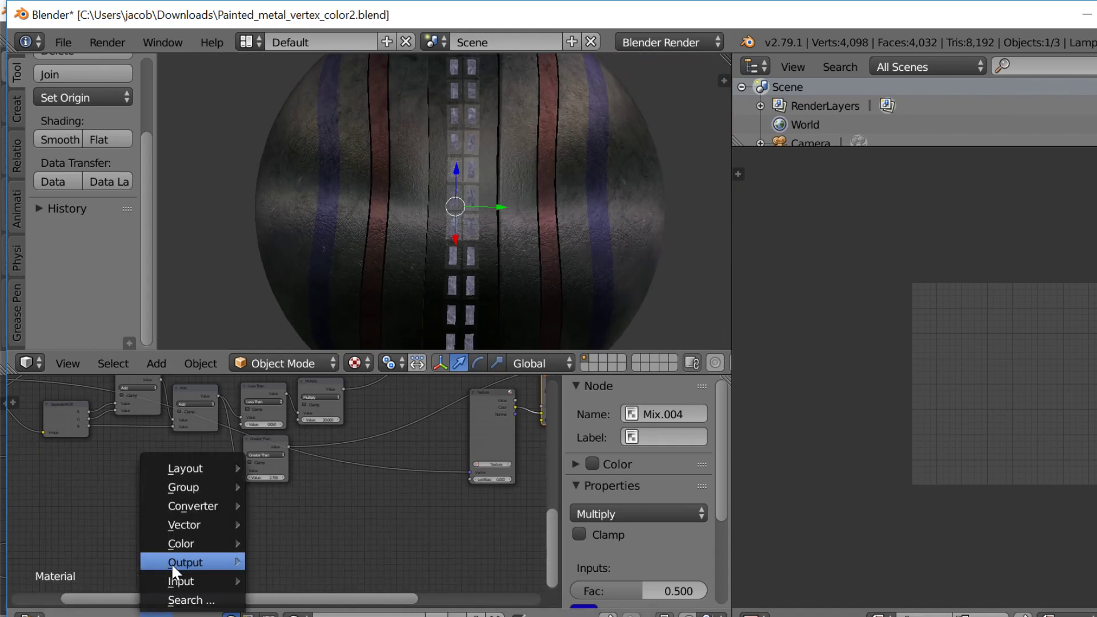
mouse_move(174, 578)
left_click(345, 459)
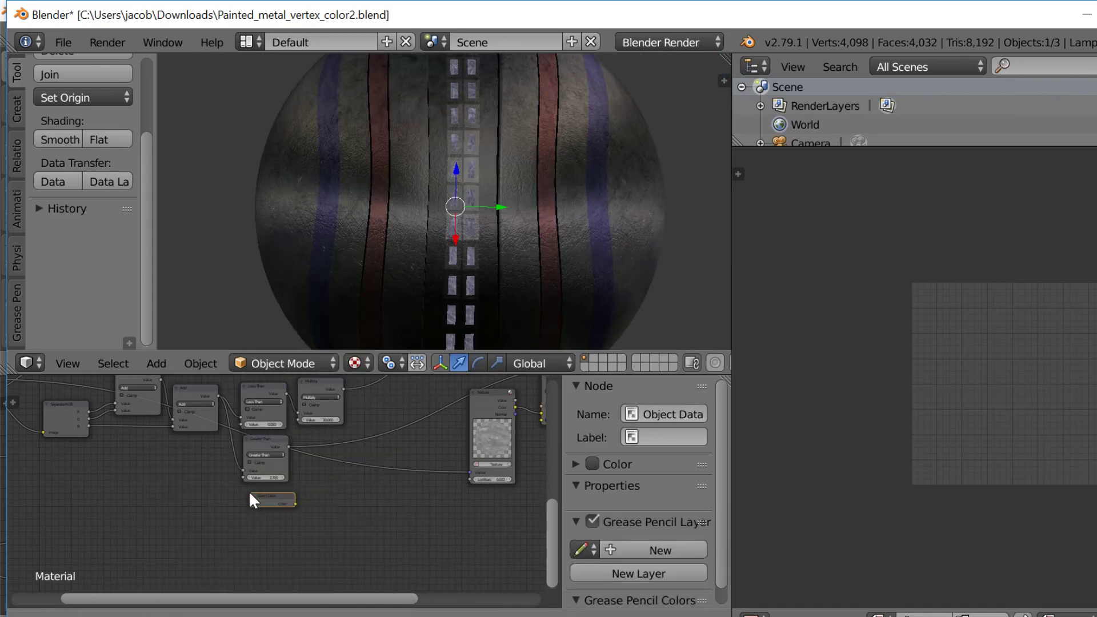
left_click(344, 492)
- Move the Object Data node beside the texture's Multiply node and connect its Color output to Color2
middle_click_drag(451, 490, 204, 529)
left_click_drag(65, 534, 396, 426)
middle_click_drag(384, 436, 274, 545)
left_click(336, 485)
left_click_drag(336, 486, 372, 482)
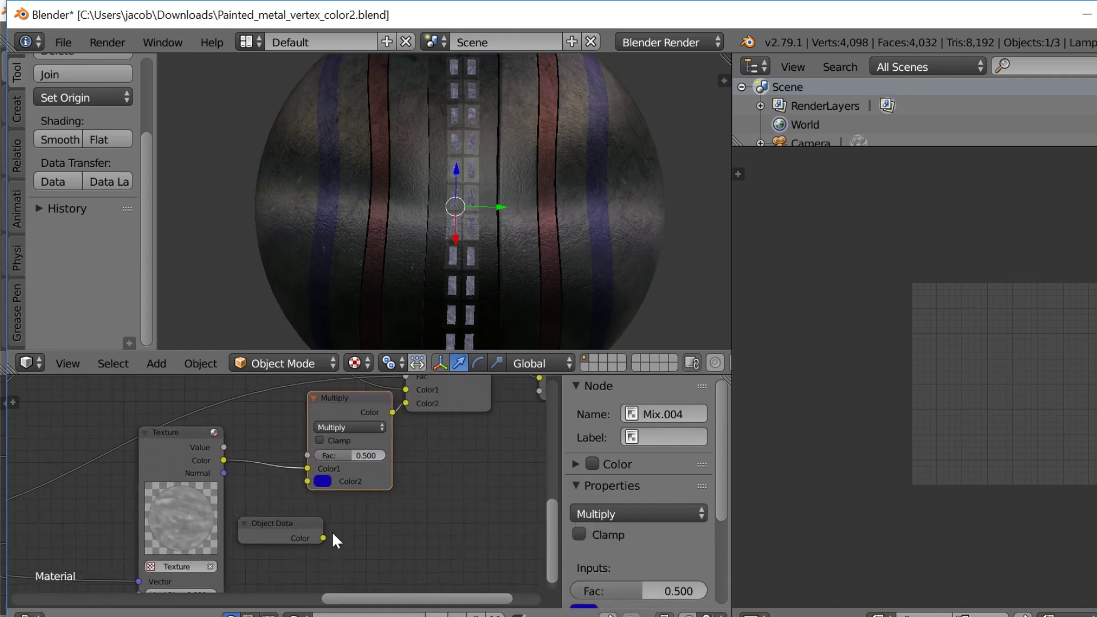
left_click_drag(322, 537, 307, 481)
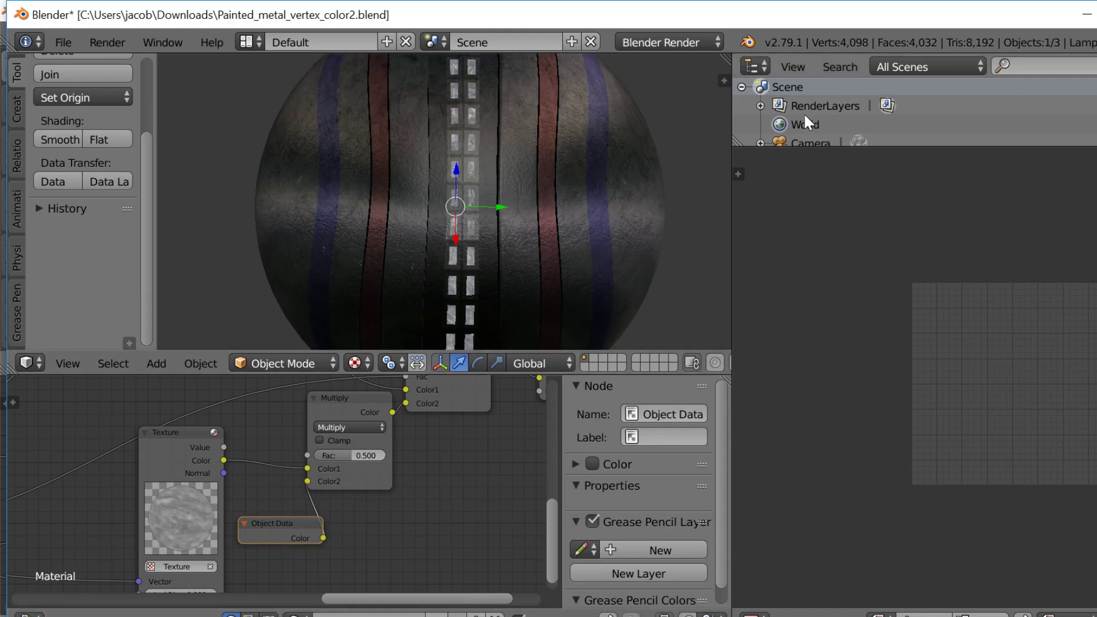
- Switch the Outliner area to the Properties editor and enlarge it downward
left_click(763, 73)
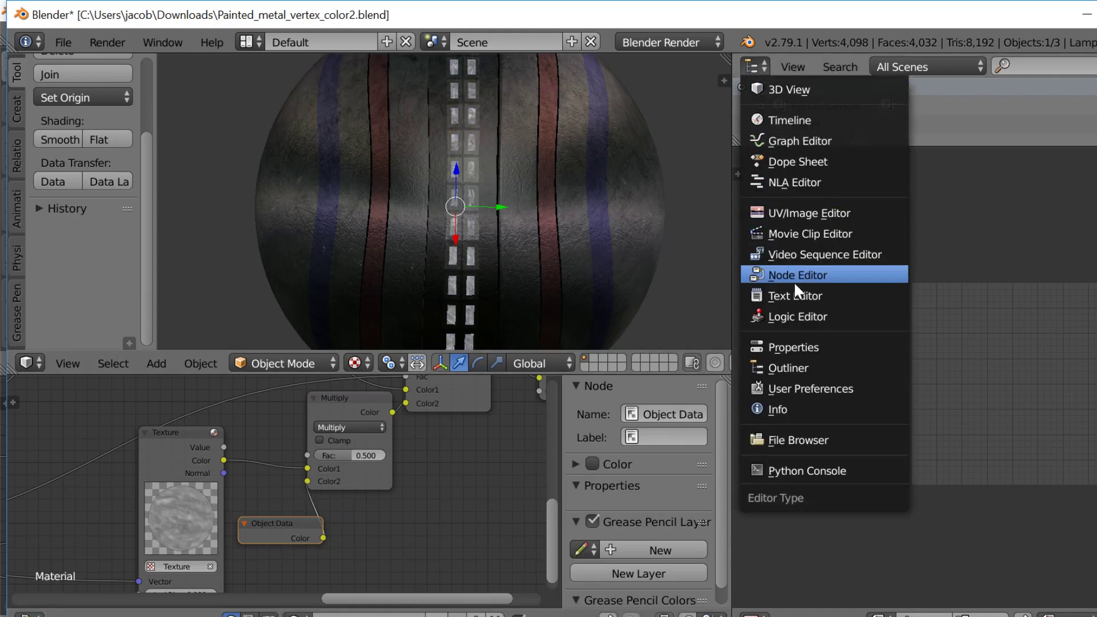
left_click(794, 346)
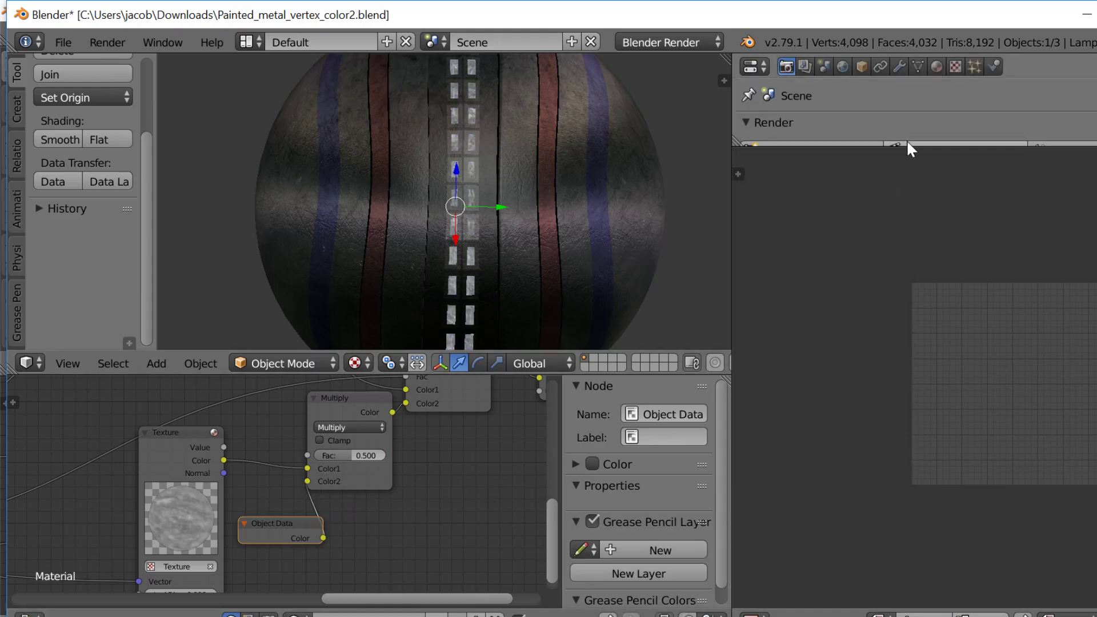
left_click_drag(915, 147, 924, 406)
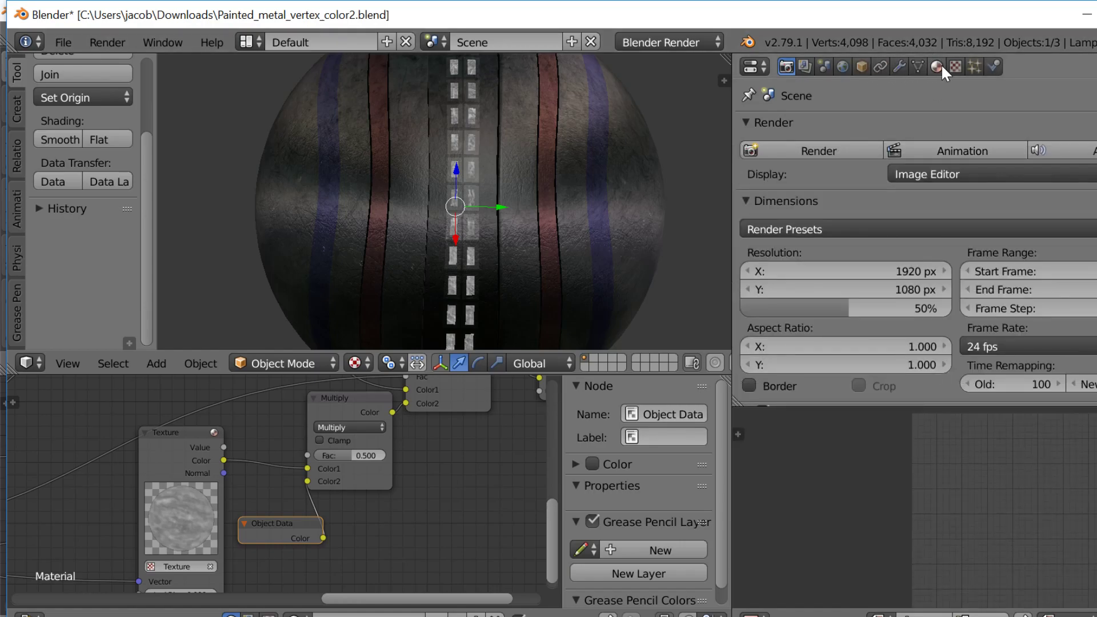
- Set the sphere's Object Color to bright blue in its display settings and deselect all objects
left_click(937, 66)
scroll(1074, 262, "down", 15)
scroll(1040, 259, "down", 1)
left_click(862, 66)
scroll(964, 200, "down", 7)
left_click(1004, 303)
left_click(1062, 299)
left_click_drag(1069, 338, 1094, 394)
key("a")
key("a")
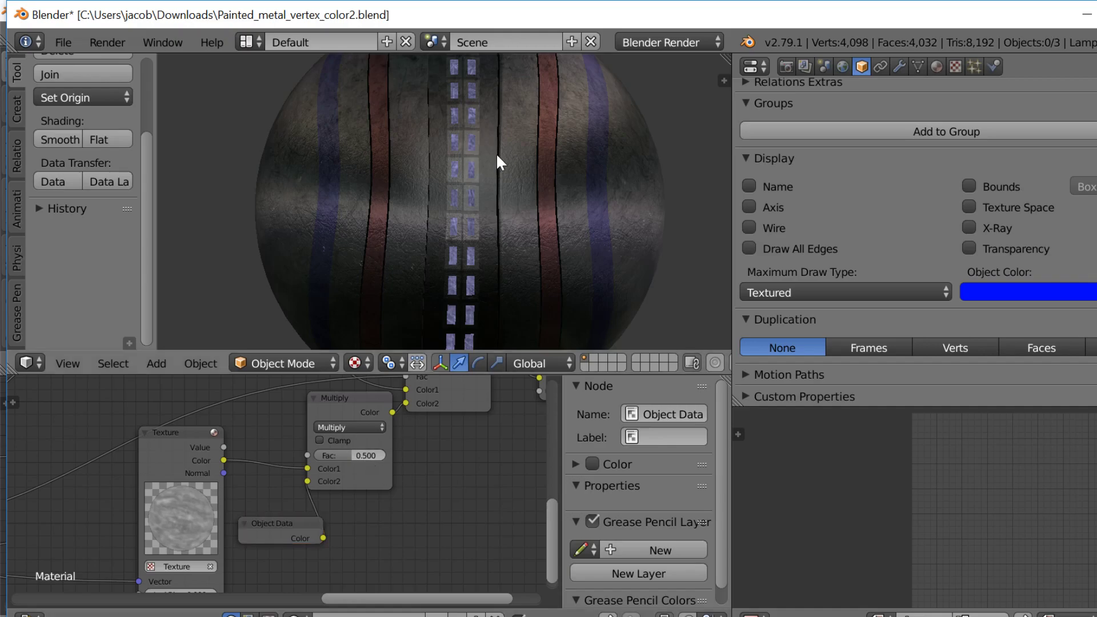
- Insert a Separate RGB node into the link feeding the Texture node's Vector input, beside the Greater Than node
scroll(360, 460, "down", 2)
scroll(368, 462, "down", 1)
middle_click_drag(367, 463, 482, 465)
middle_click_drag(335, 467, 406, 490)
scroll(400, 491, "down", 3)
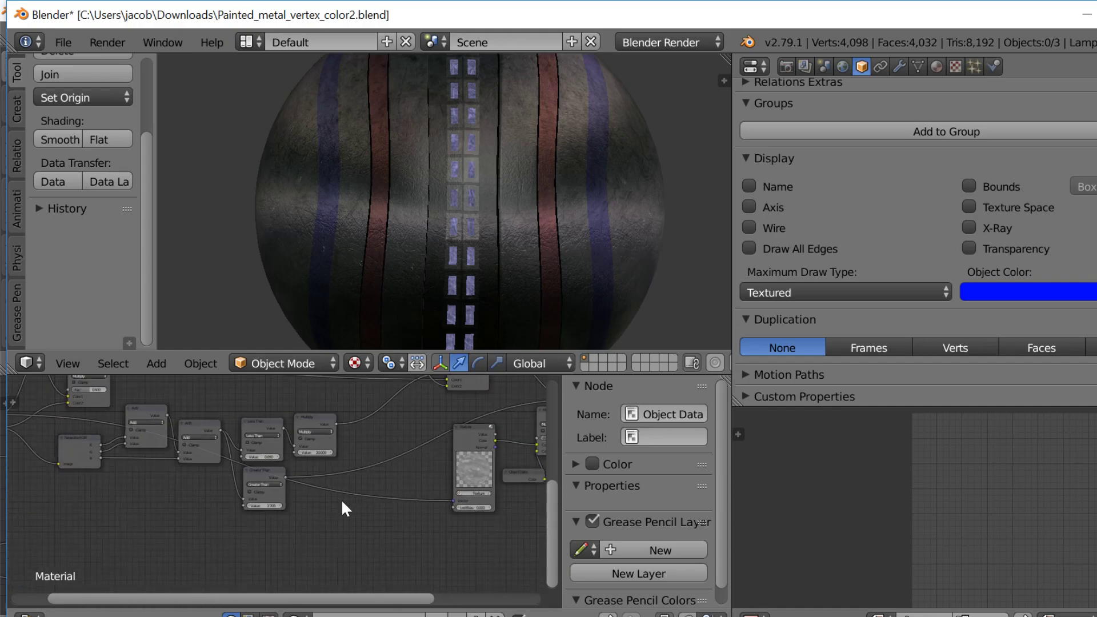
middle_click_drag(533, 555, 385, 540)
scroll(385, 537, "up", 4)
left_click(156, 614)
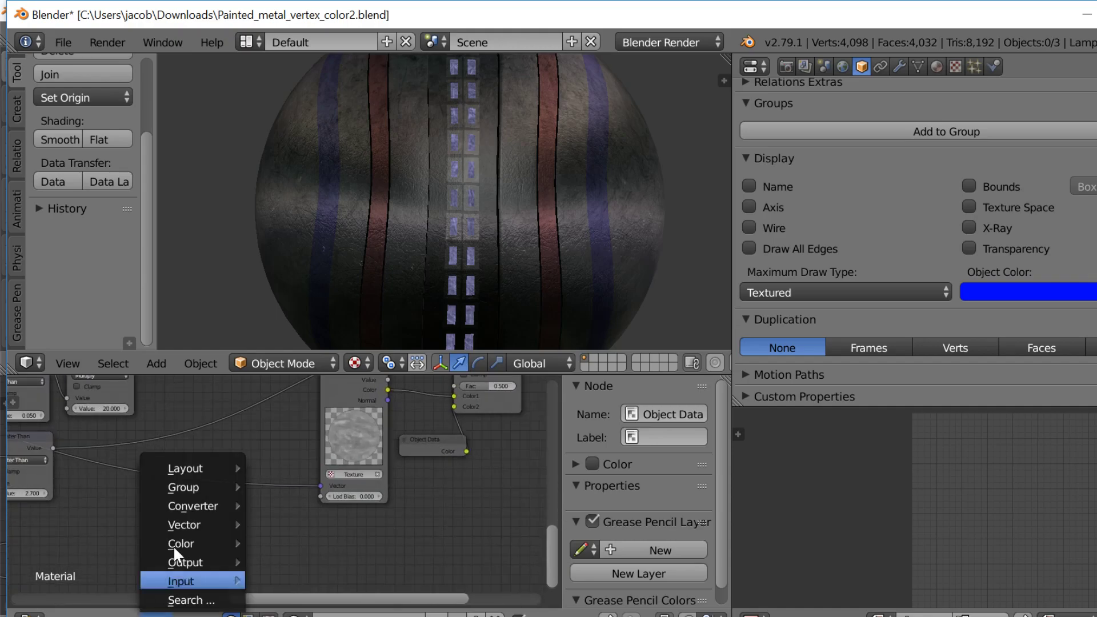
mouse_move(186, 504)
left_click(303, 464)
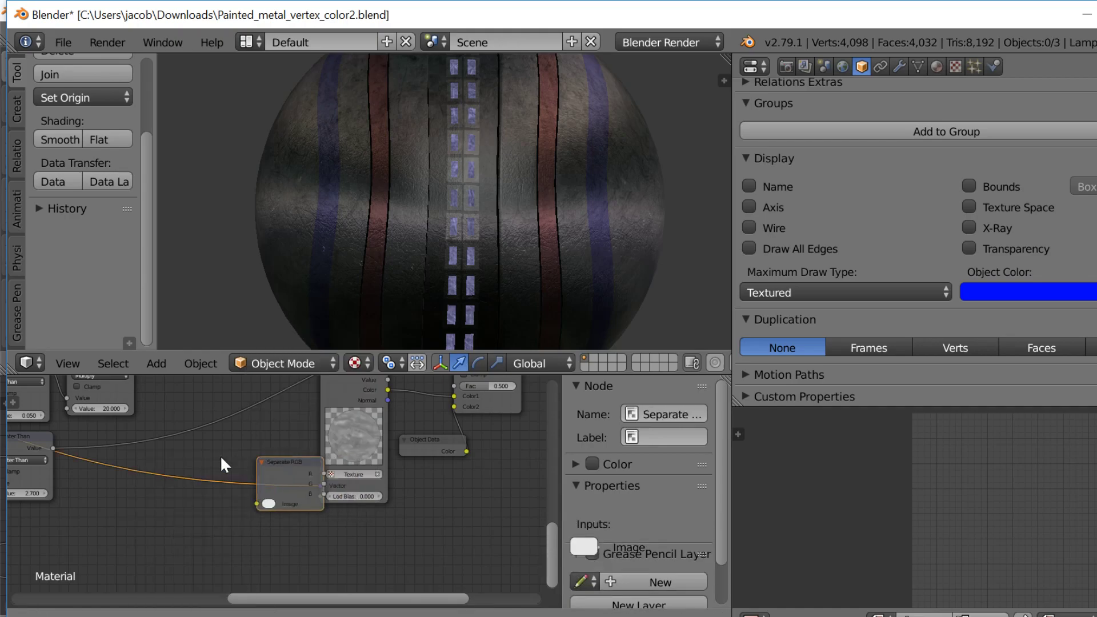
left_click(124, 457)
- Insert a Combine RGB node between Separate RGB and the Texture node, and connect the G output to its G input
key("shift+a")
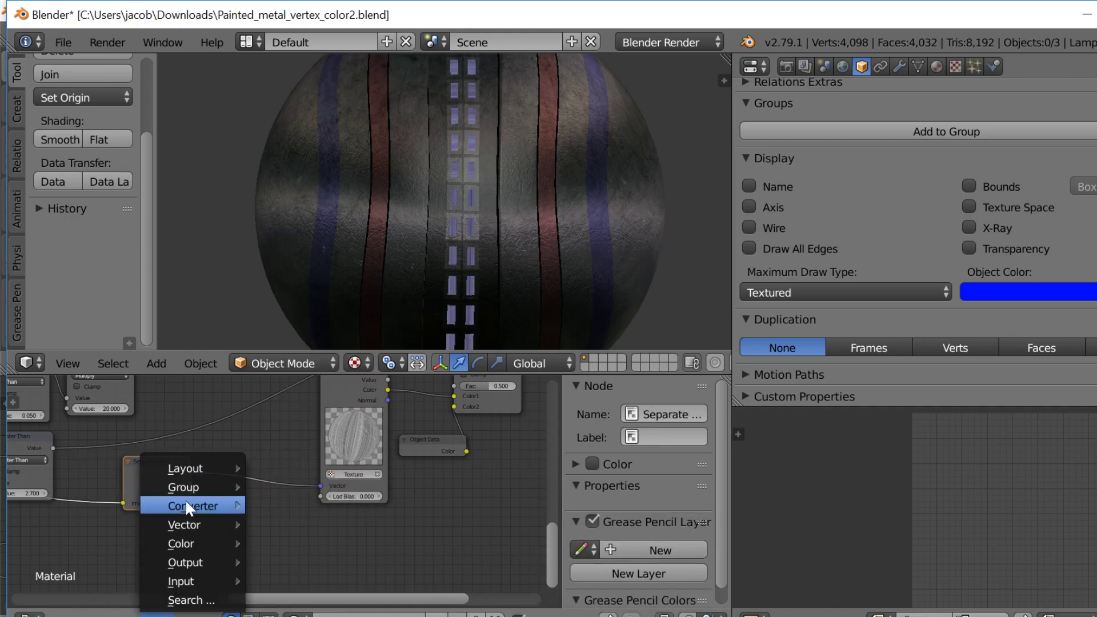
mouse_move(187, 502)
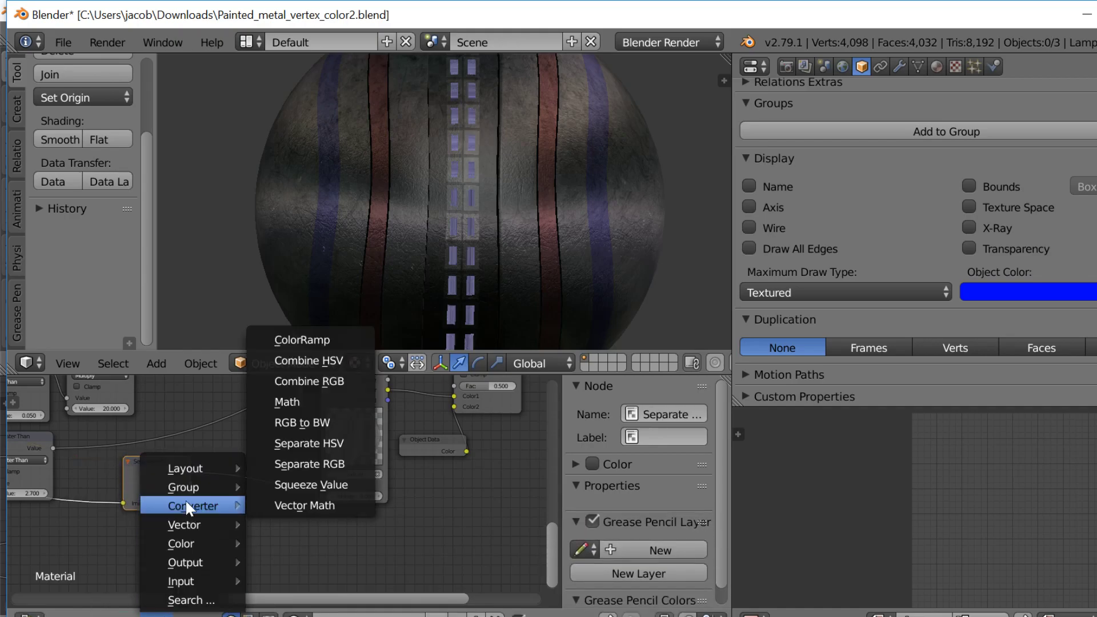
left_click(333, 377)
left_click(236, 444)
left_click_drag(190, 483, 236, 480)
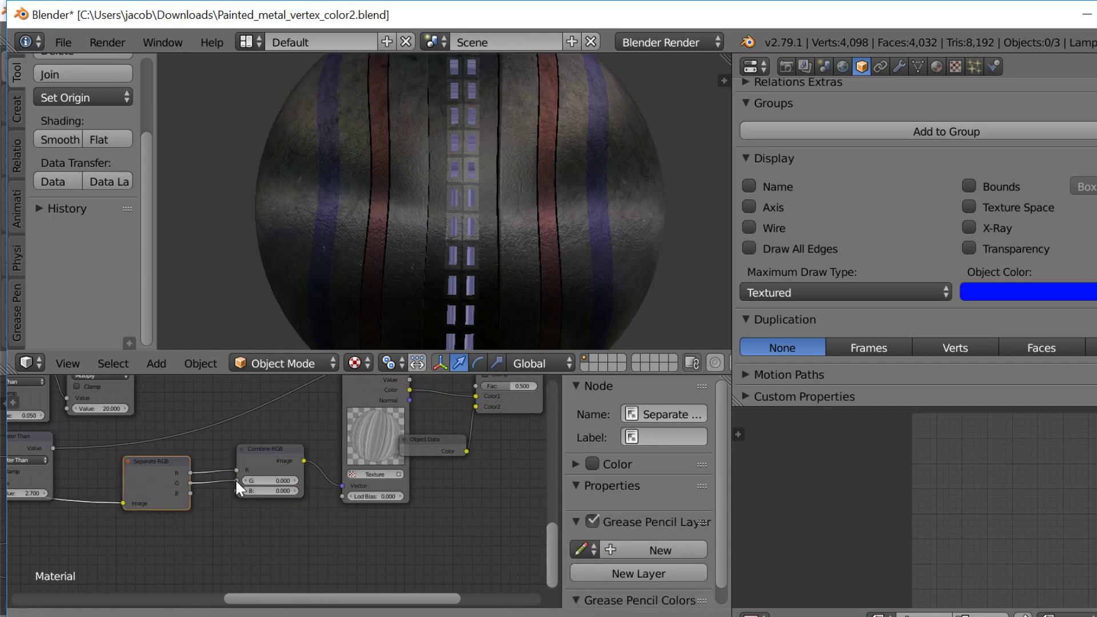
- Add a Time input node and place it below the Greater Than node
middle_click_drag(232, 485, 355, 500)
scroll(355, 500, "down", 1)
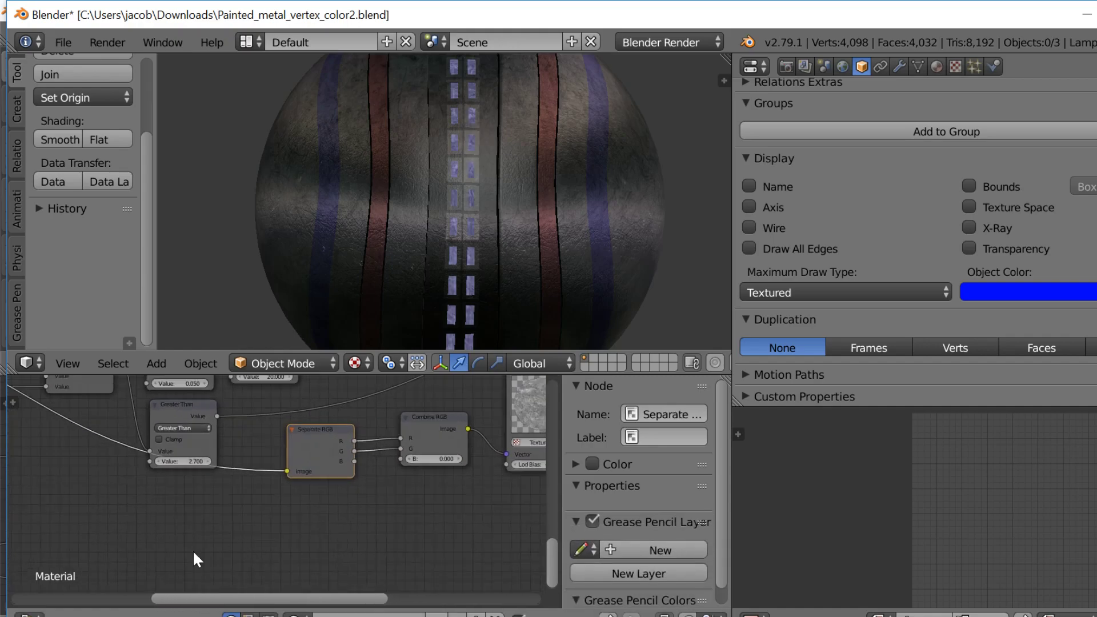
key("shift+a")
mouse_move(193, 580)
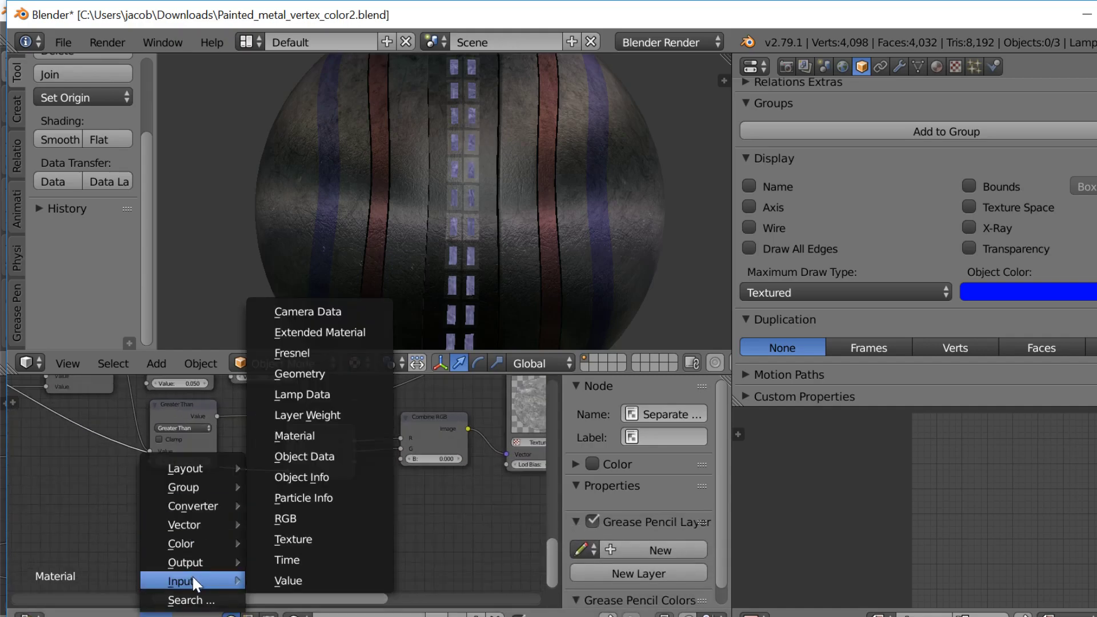
left_click(285, 560)
left_click(240, 514)
left_click_drag(271, 521, 338, 554)
- Insert a Math node set to Add into the G link between Separate RGB and Combine RGB
key("shift+a")
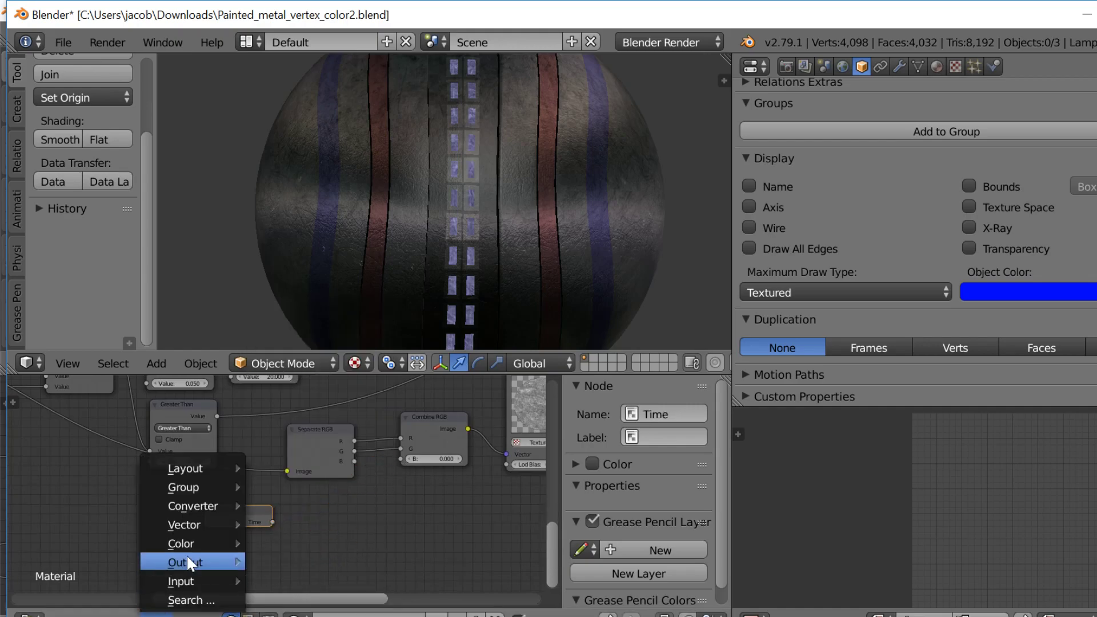
mouse_move(193, 506)
left_click(300, 401)
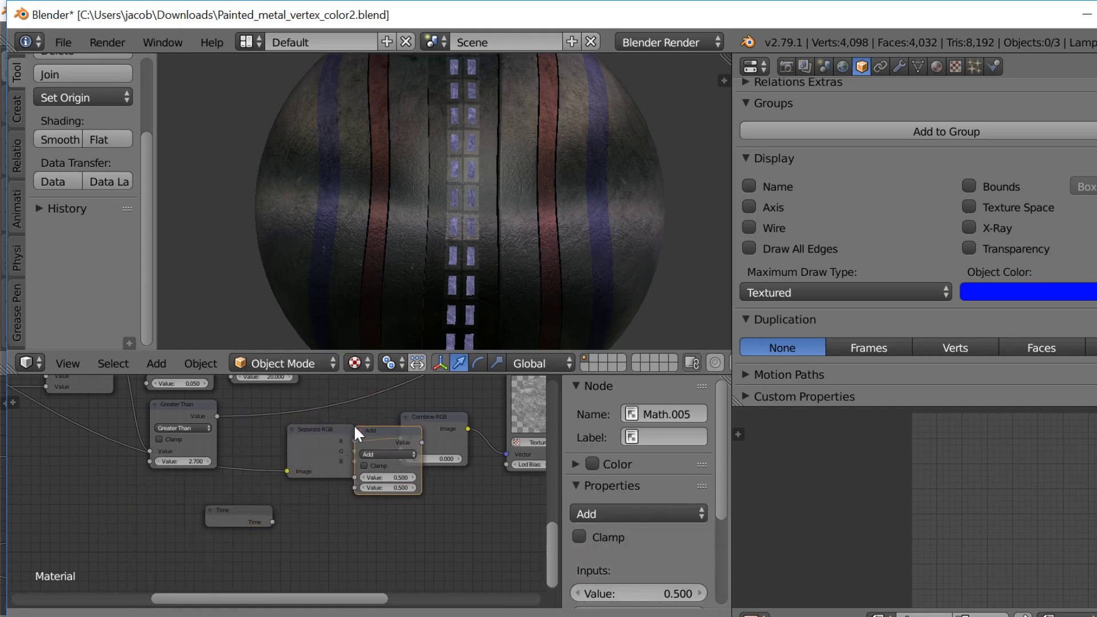
left_click(415, 457)
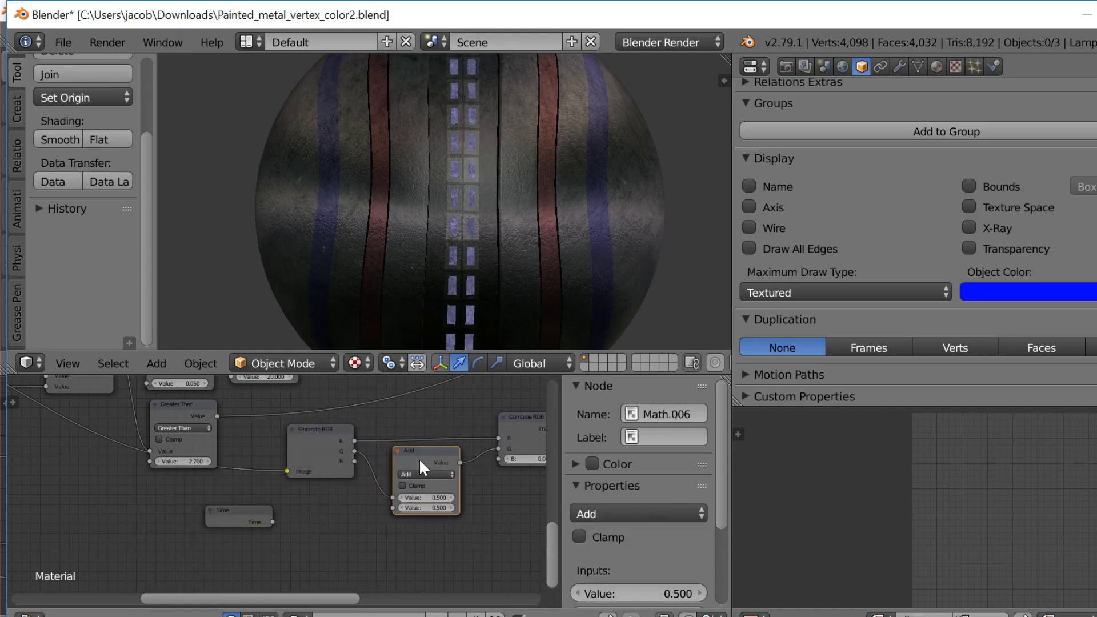
- Duplicate the Add node into the R link and connect Time to the second Value input of both Add nodes
key("shift+d")
left_click(429, 419)
left_click_drag(444, 490, 438, 529)
left_click_drag(272, 520, 392, 541)
left_click_drag(272, 522, 393, 464)
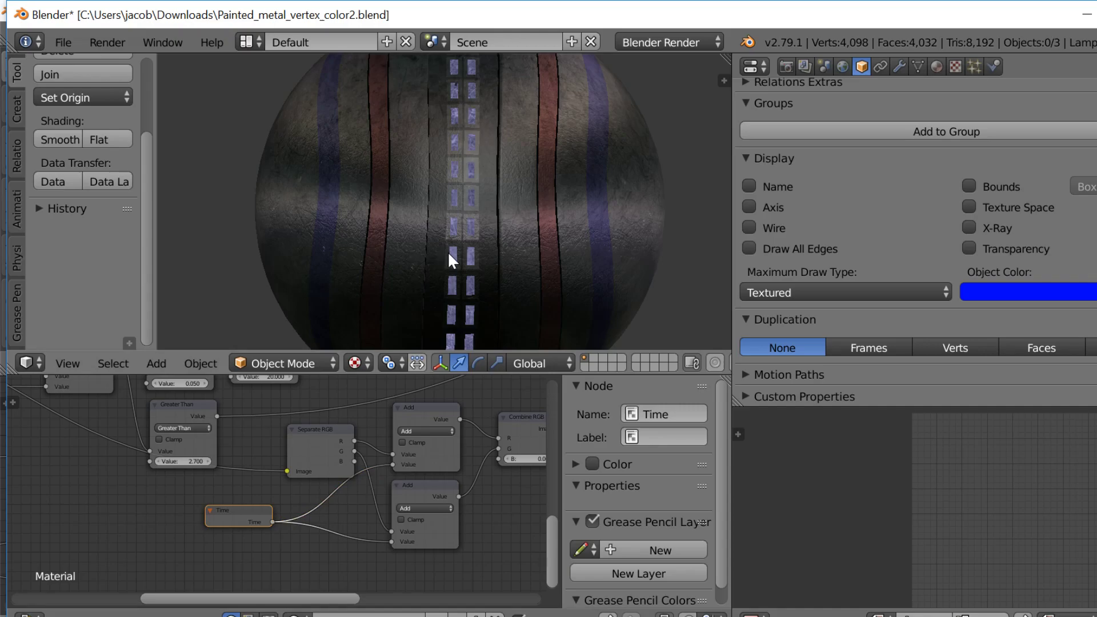
- Switch the render engine to Blender Game and leave the game preview
left_click(656, 43)
left_click(657, 86)
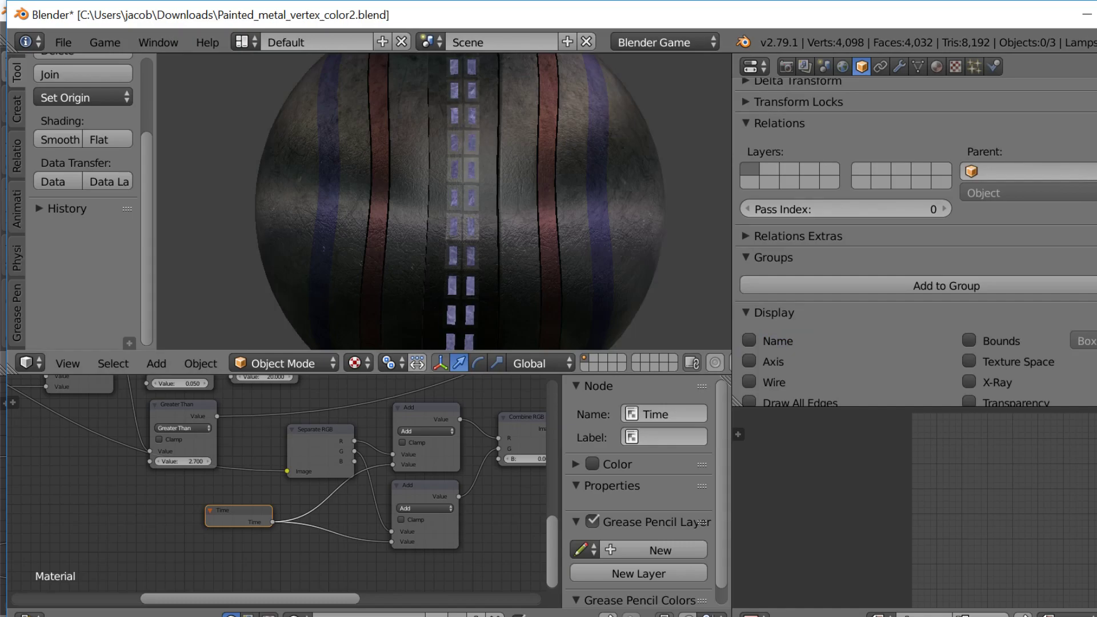
key("Escape")
- Walk the view to an angled framing of the whole sphere, select it and show its material settings
scroll(534, 171, "down", 10)
key("shift+f")
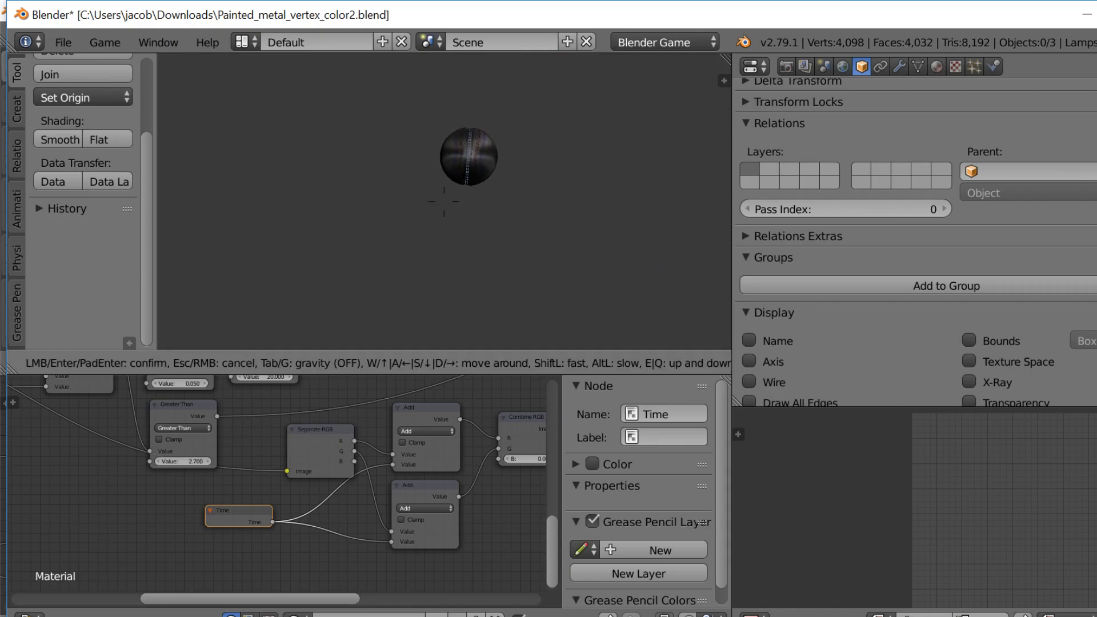
key("w")
left_click(445, 209)
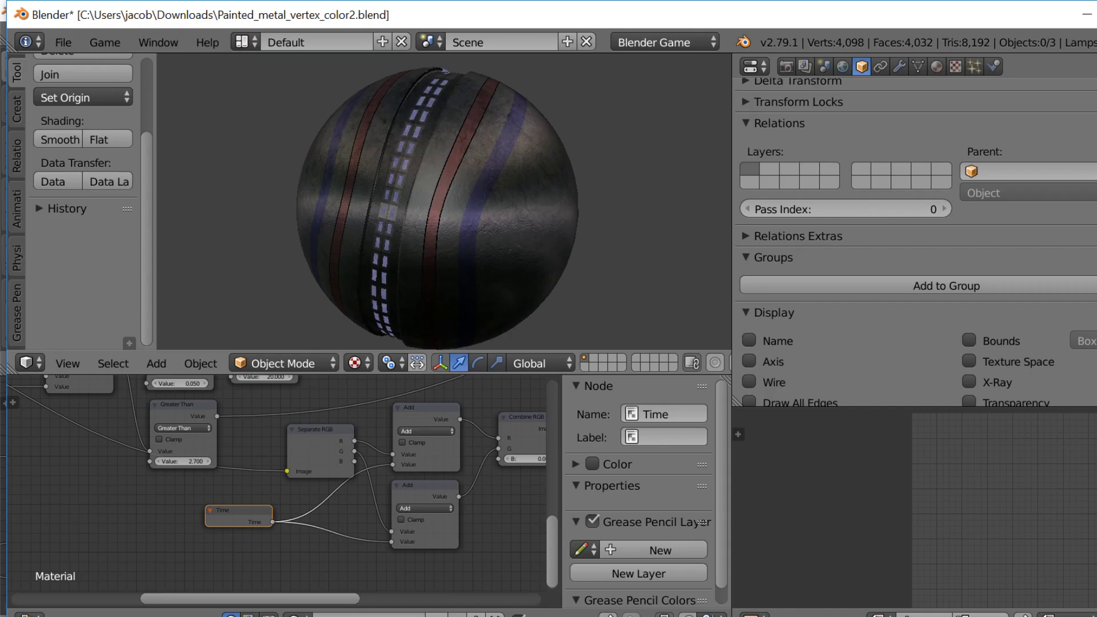
right_click(420, 243)
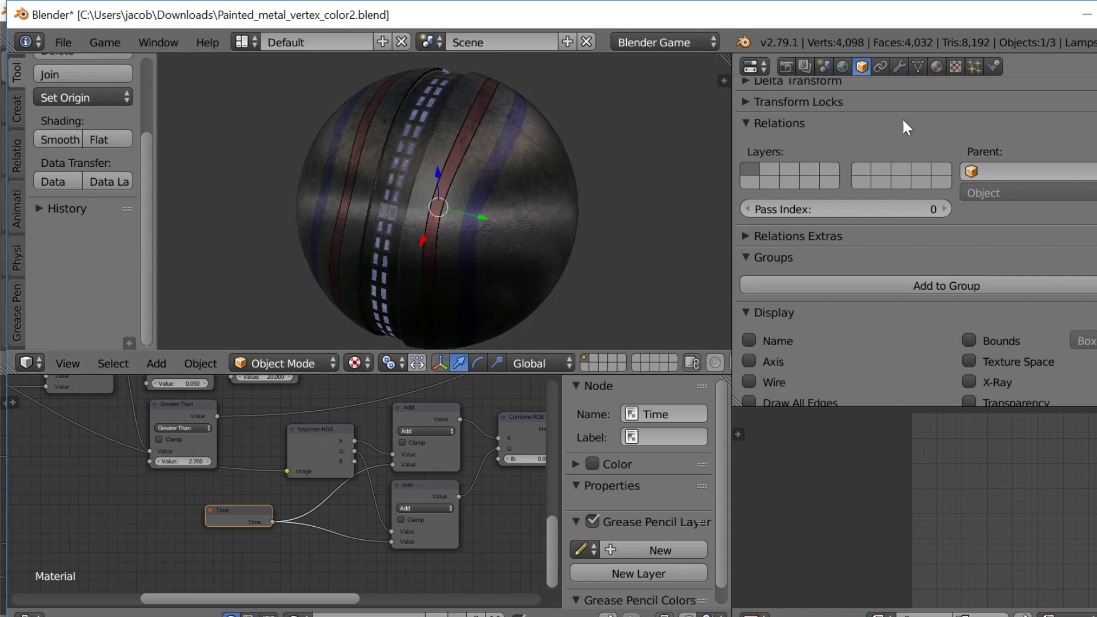
left_click(941, 65)
- Move the Object Data node directly below the strip's Texture node
middle_click_drag(416, 493, 152, 506)
left_click_drag(340, 415, 447, 469)
left_click_drag(391, 509, 373, 505)
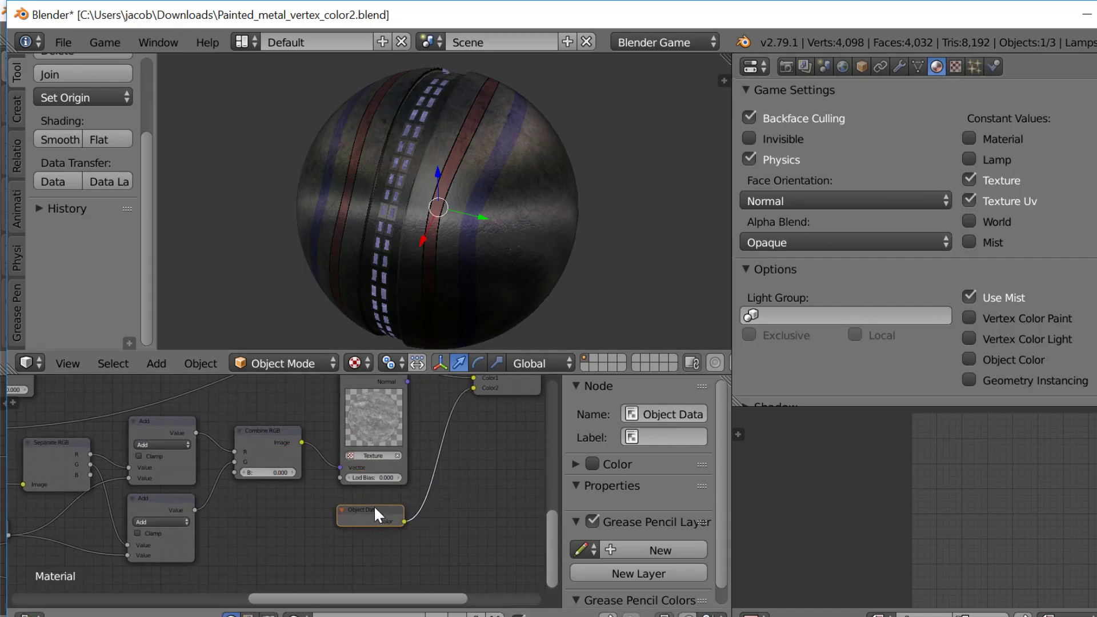
- Set the sphere's Object Color to pure red in its display settings
left_click(862, 66)
scroll(1079, 288, "down", 3)
scroll(1079, 289, "down", 3)
left_click(1071, 287)
left_click(1045, 284)
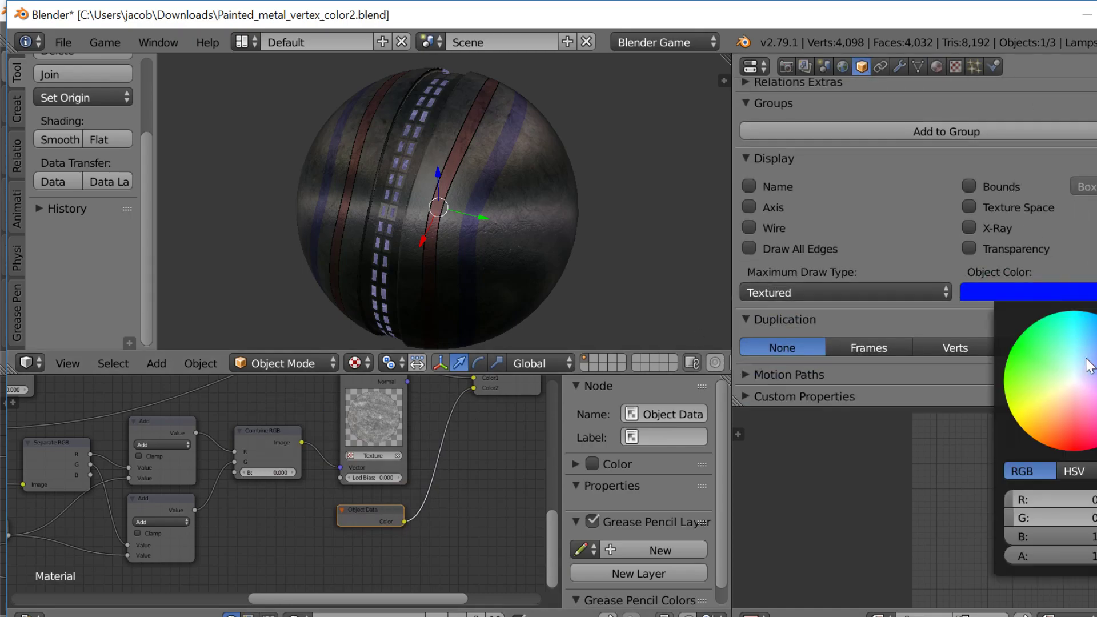
left_click_drag(1075, 444, 1073, 451)
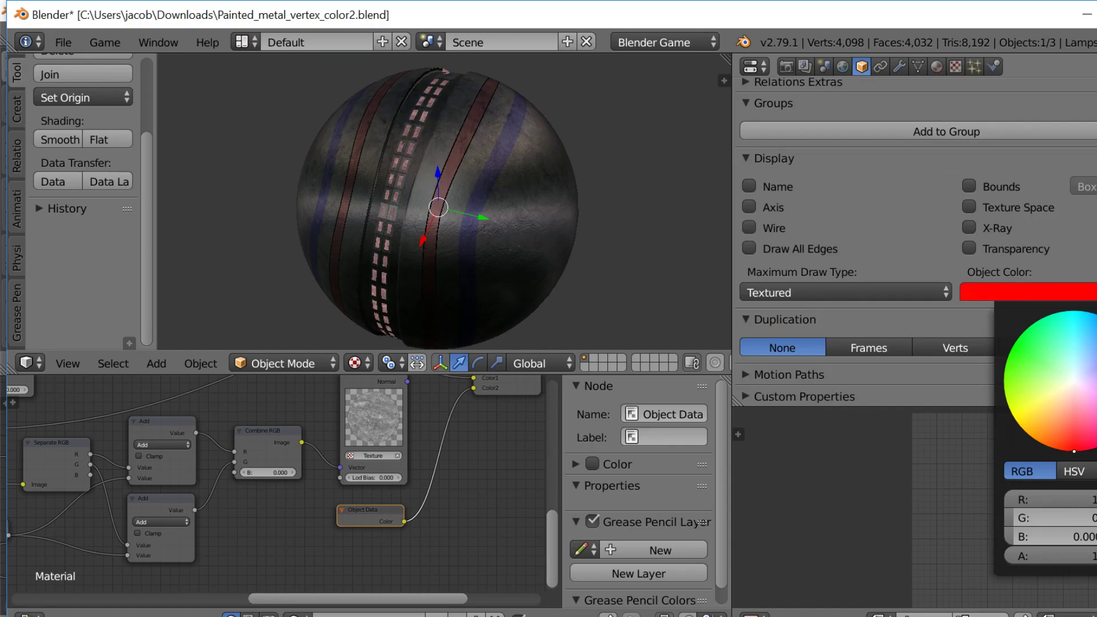
- Set the factor of the Multiply node that tints the texture to 1
scroll(471, 496, "up", 1)
middle_click_drag(374, 445, 375, 521)
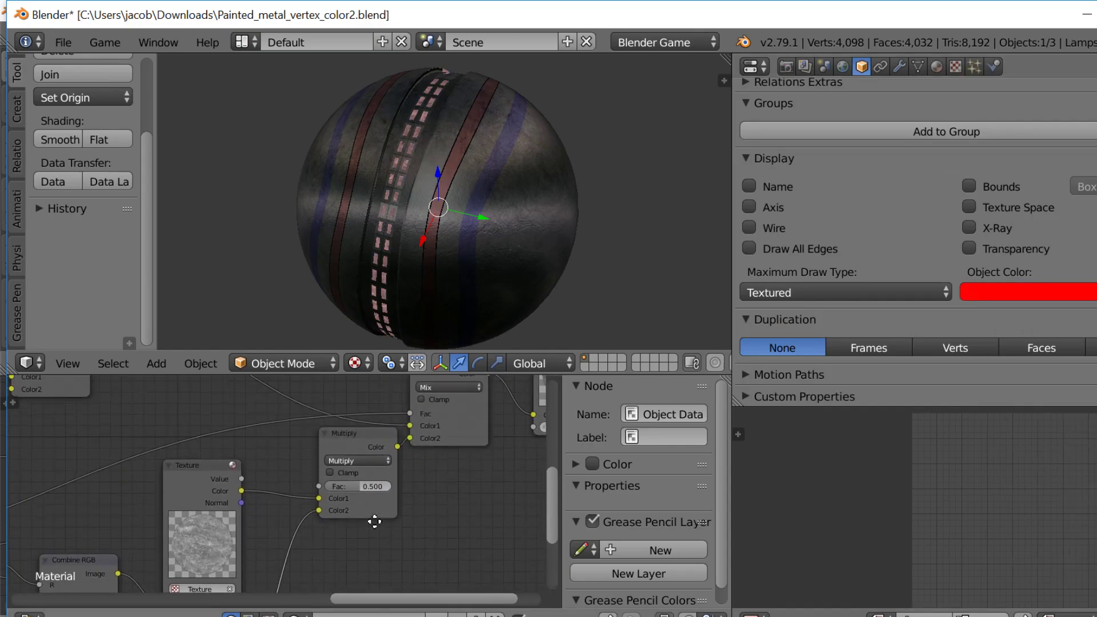
scroll(374, 517, "up", 1)
left_click(363, 486)
type("1")
left_click(413, 532)
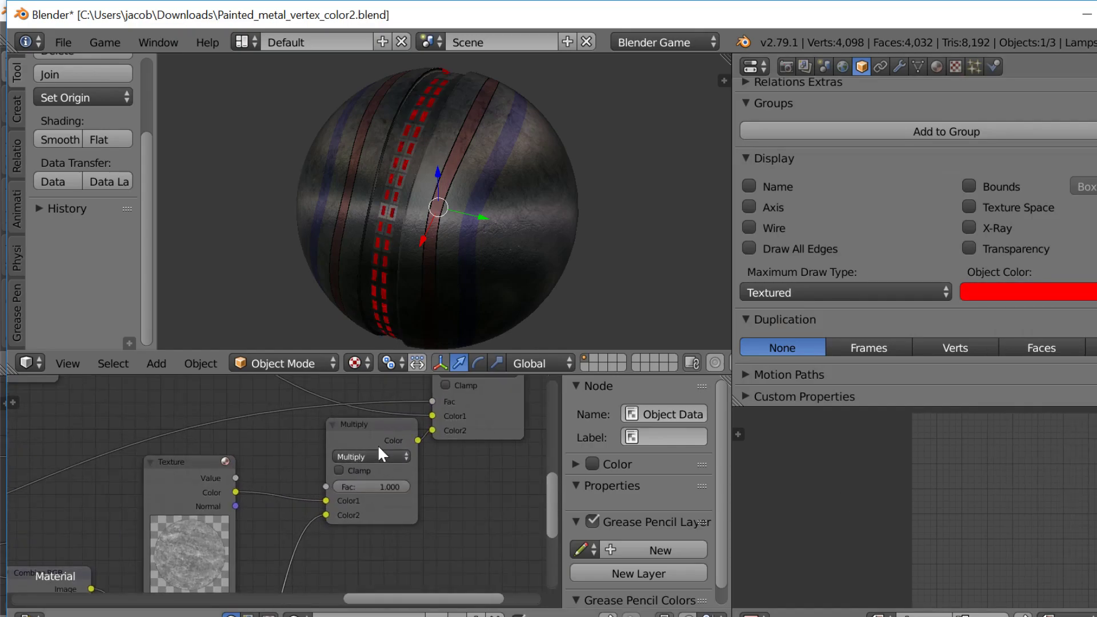
- Set the Multiply node's factor to 0.75, raise it to 0.8, and deselect all objects
left_click(377, 486)
type(".75")
key("Return")
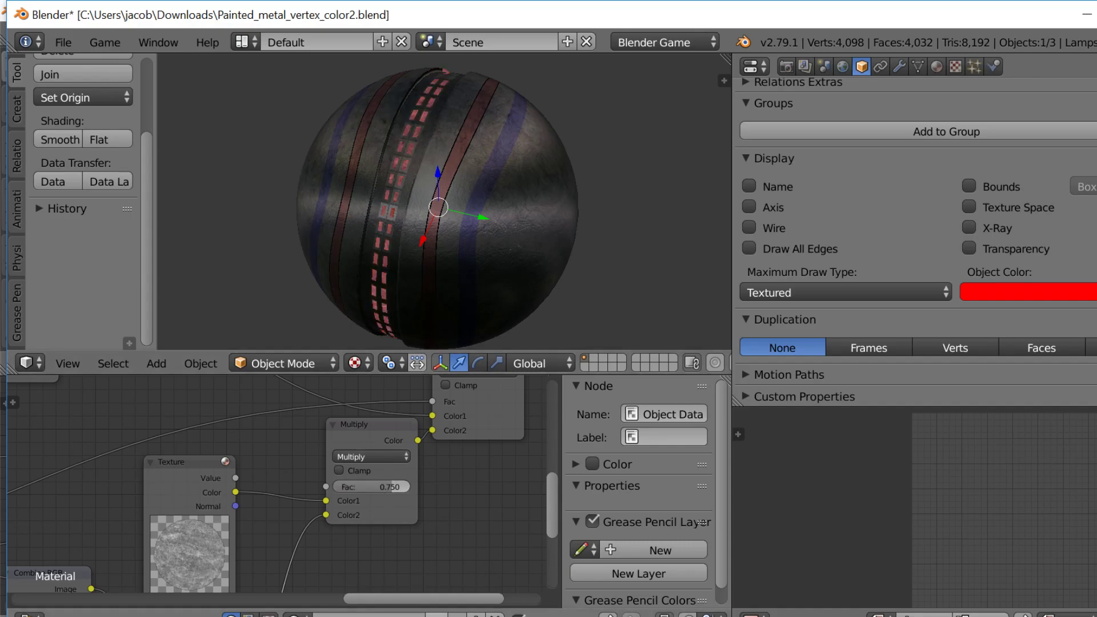
left_click(380, 487)
key("a")
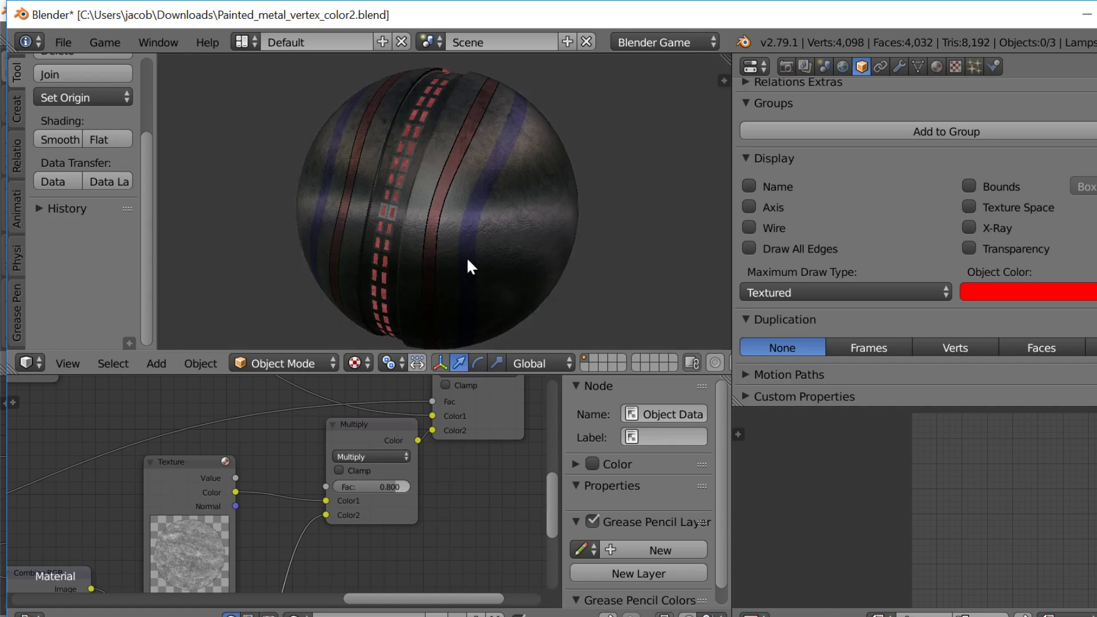
- Set the sphere's Object Color to bright green
left_click(1015, 289)
left_click(1016, 344)
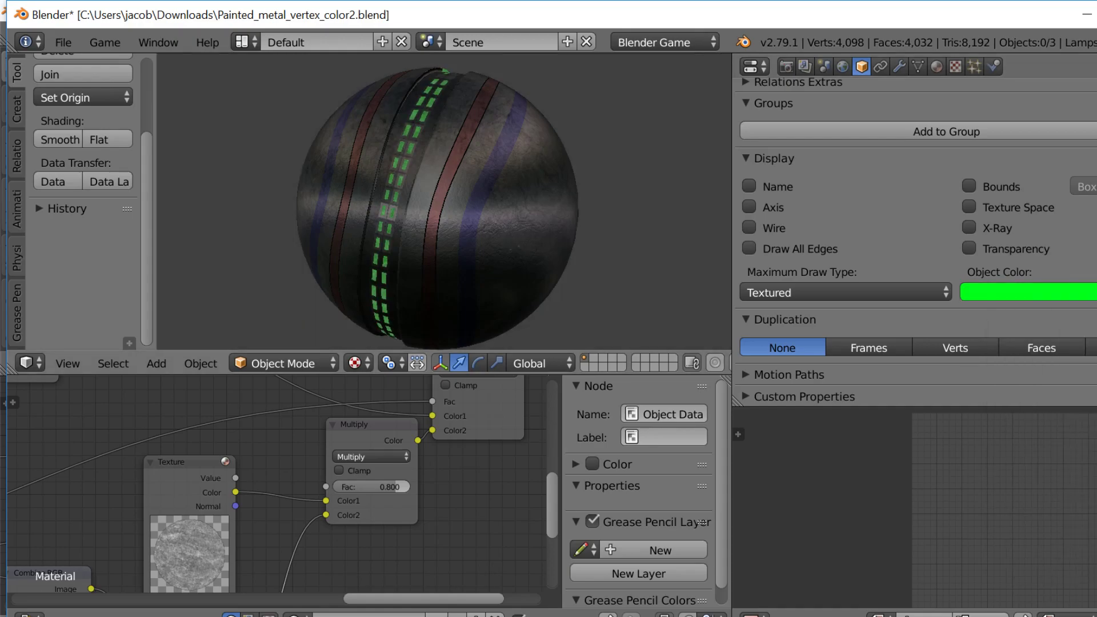
- Select the vertical face loop just outside the outer blue stripe and vertex paint it white
key("Tab")
right_click(500, 230, "alt")
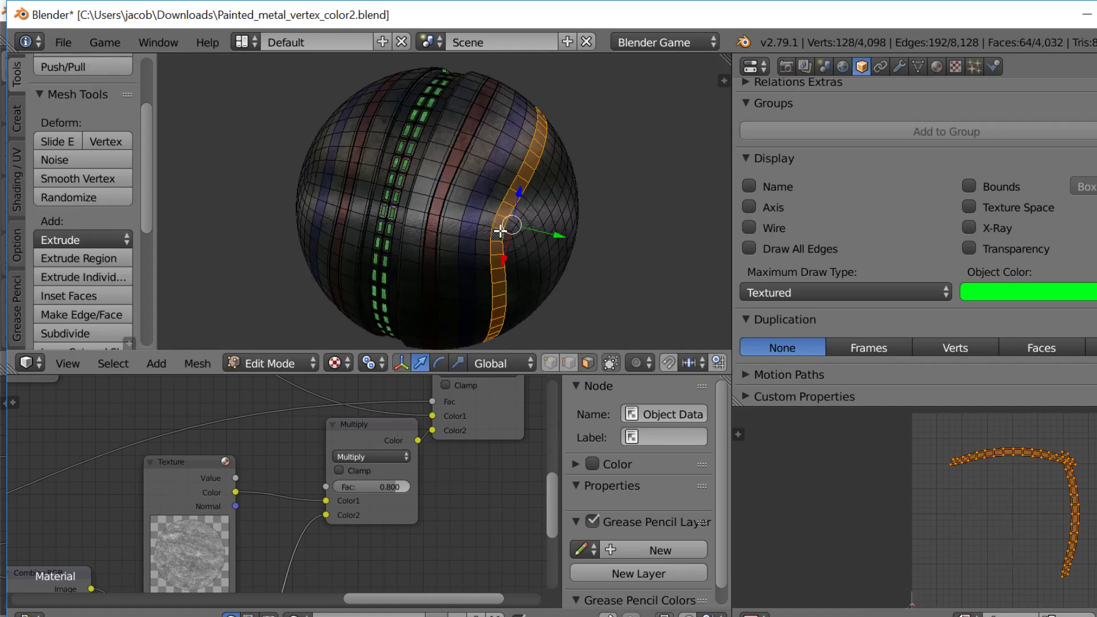
left_click(266, 363)
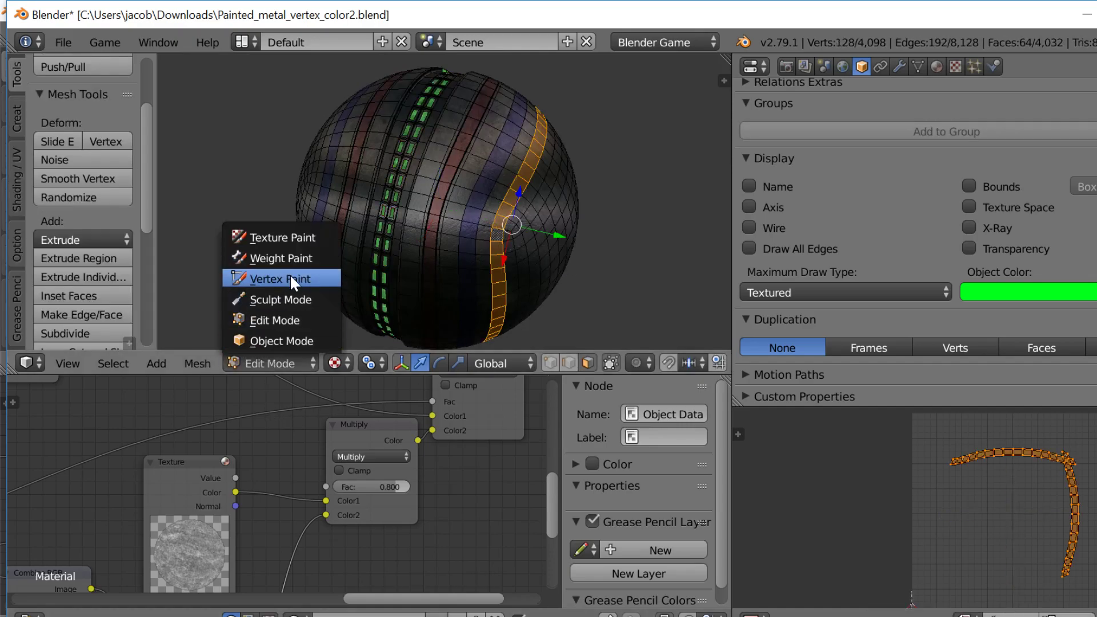
left_click(290, 278)
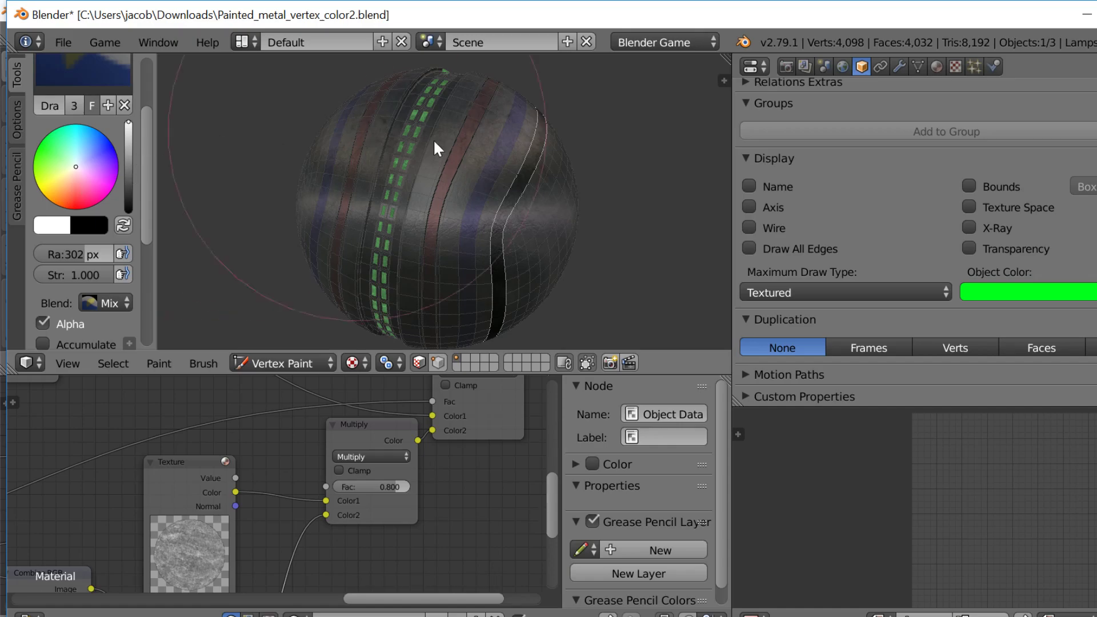
left_click_drag(500, 215, 517, 204)
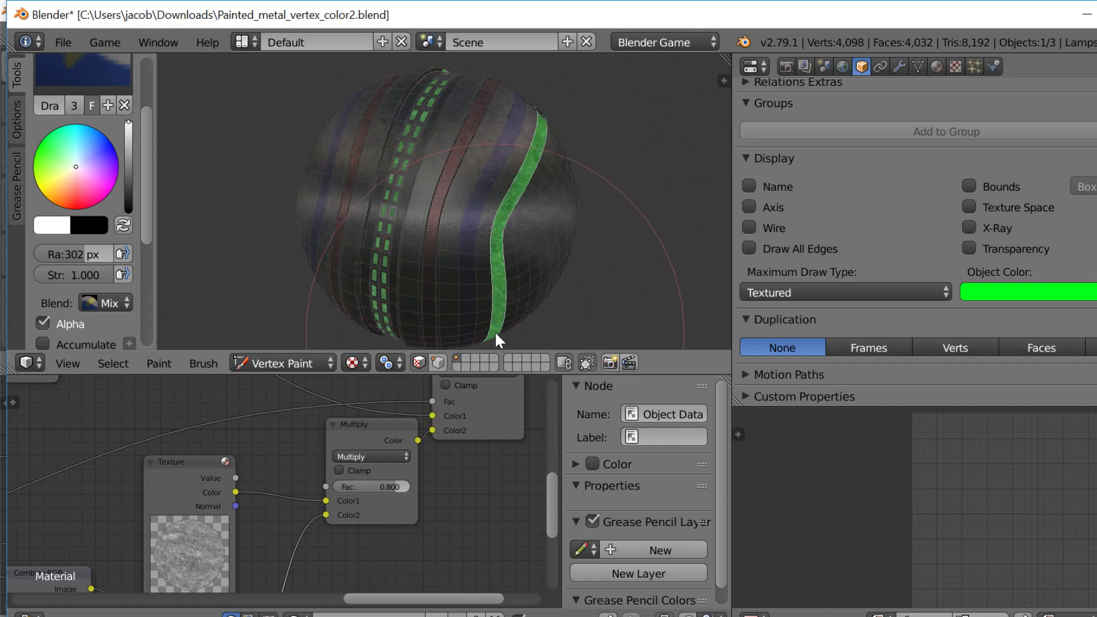
- Return to Object Mode, run the game preview to check the painted strip, and stop it
left_click(244, 362)
left_click(268, 343)
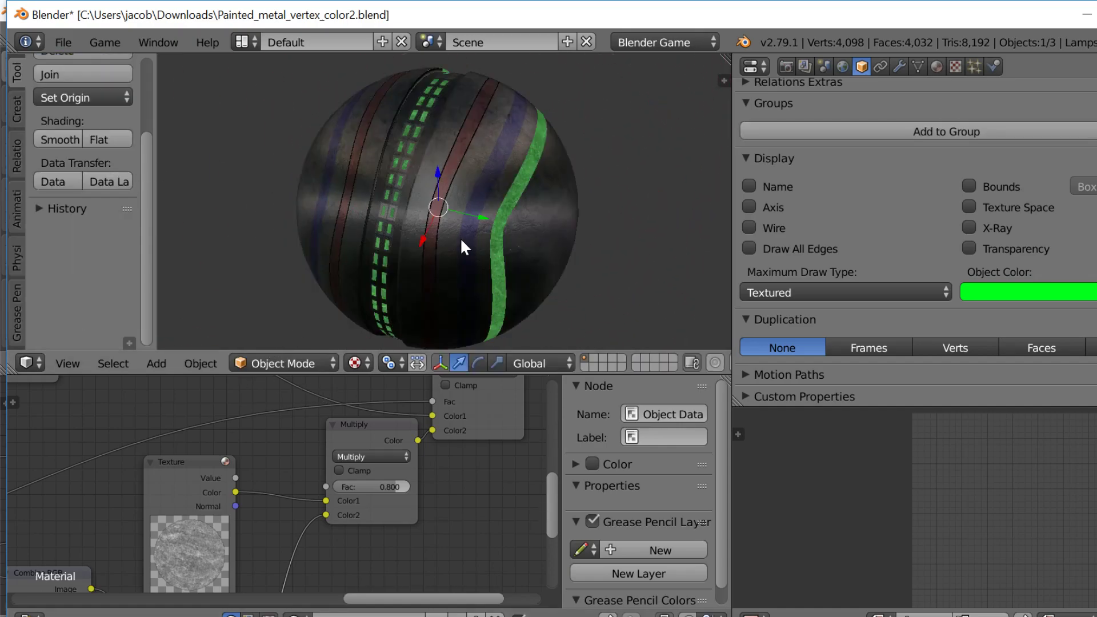
key("p")
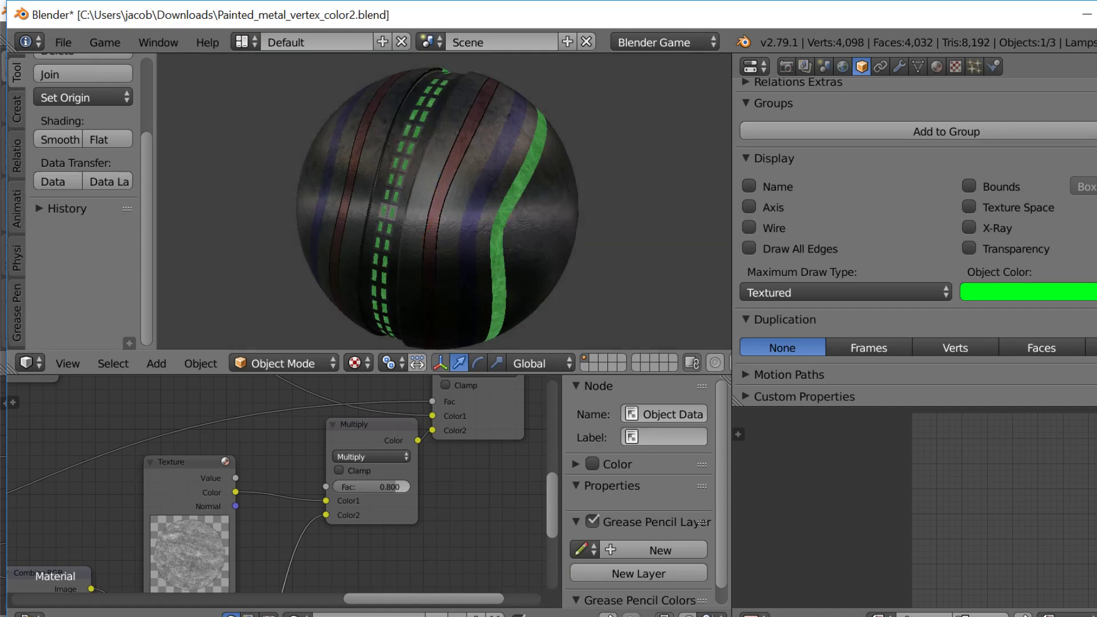
key("Escape")
- Switch back to Vertex Paint and set the brush color to R 0.8, G 0.8 and B 0.8
left_click(282, 363)
left_click(308, 282)
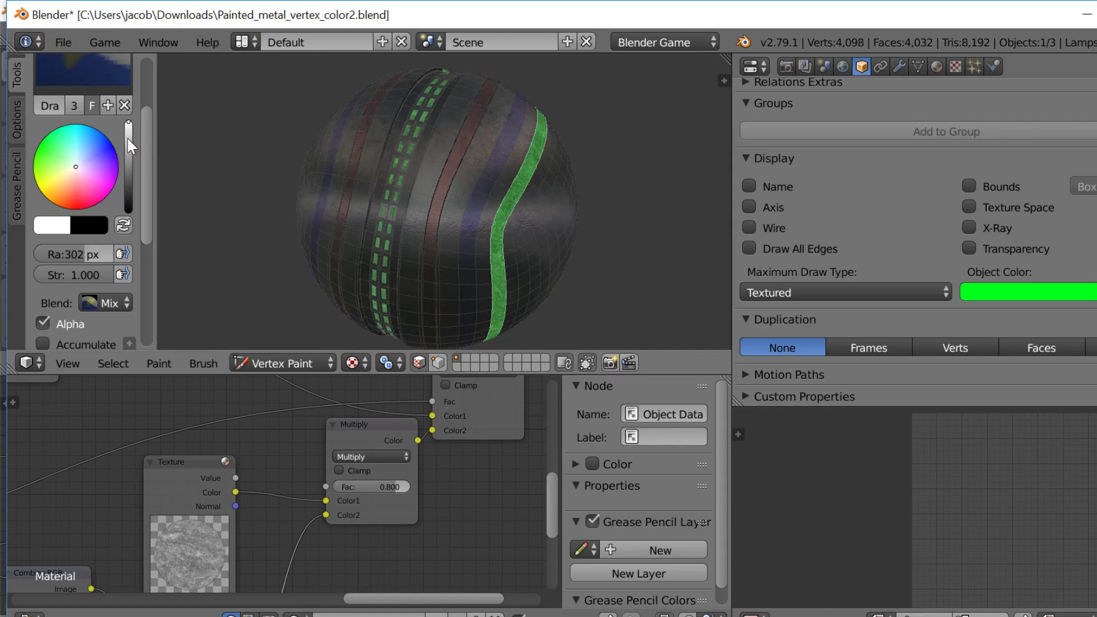
left_click_drag(128, 138, 128, 140)
scroll(85, 313, "down", 5)
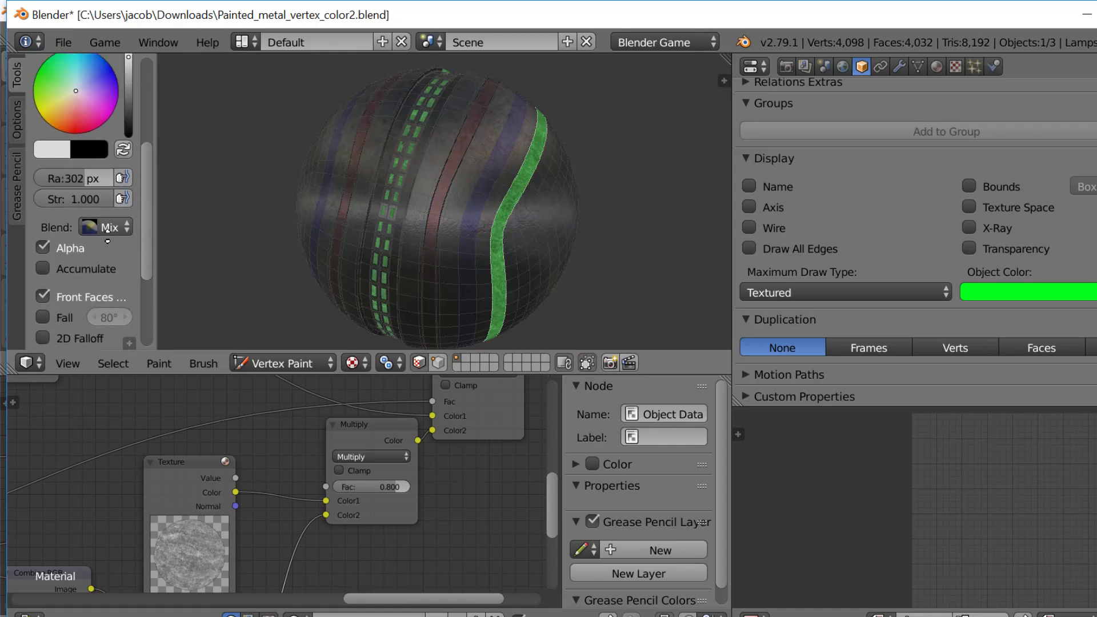
left_click(52, 134)
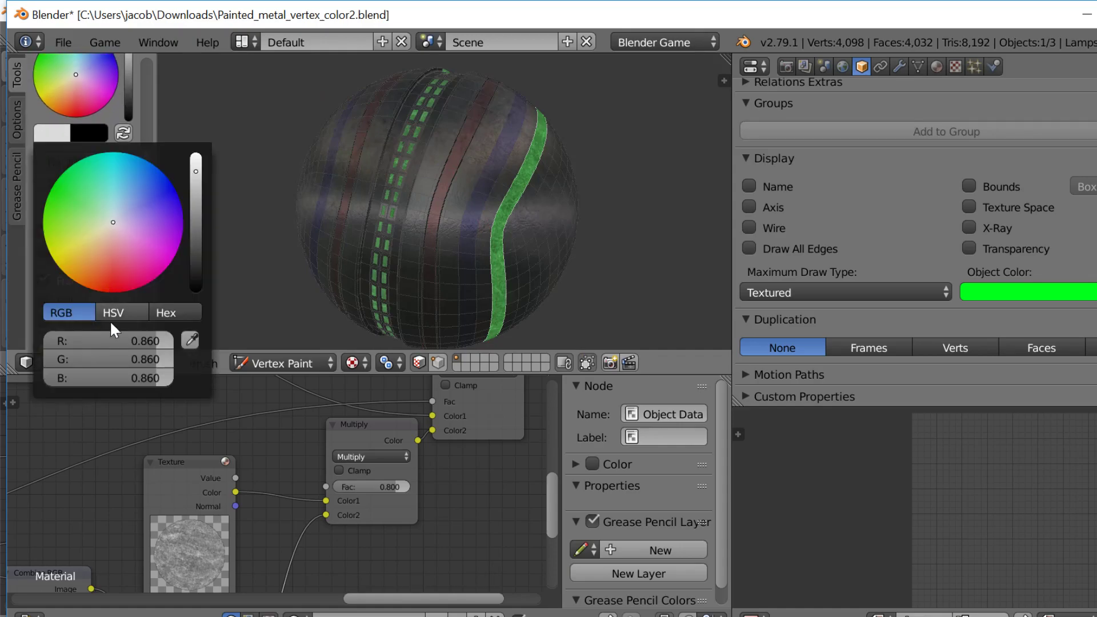
left_click(123, 337)
key("BackSpace")
type(".8")
key("Tab")
type(".8")
key("Tab")
type(".8")
key("Return")
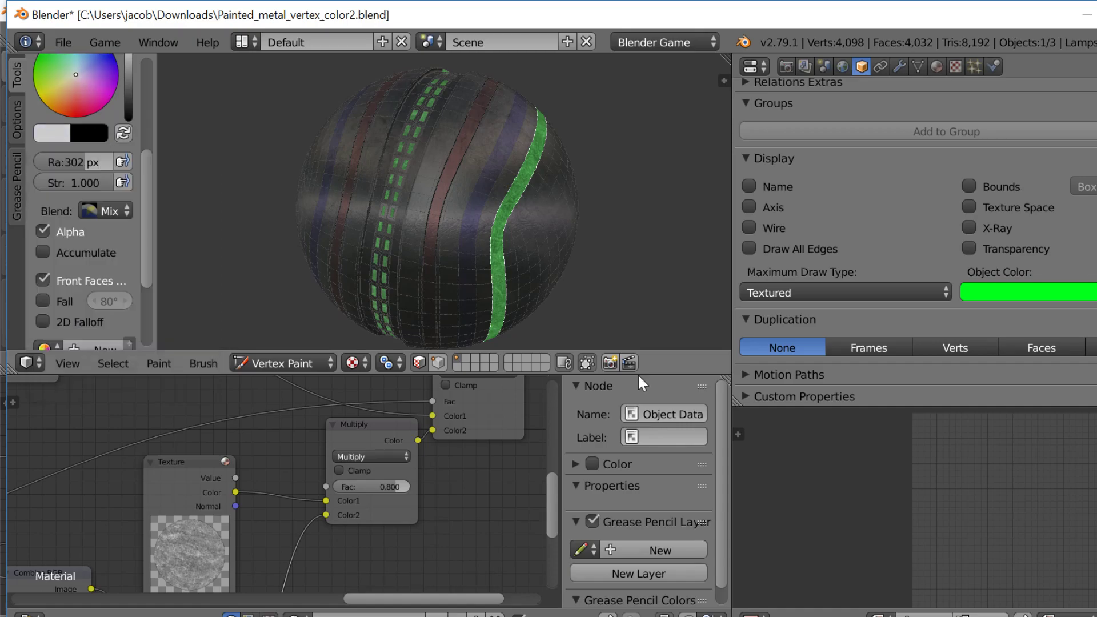
- Fill the selected face loop with the light grey, reduce the brush radius to 111 px and paint along the loop
key("shift+k")
key("f")
left_click(416, 241)
mouse_move(521, 306)
left_mouse_down()
mouse_move(517, 221)
mouse_move(565, 103)
left_mouse_up()
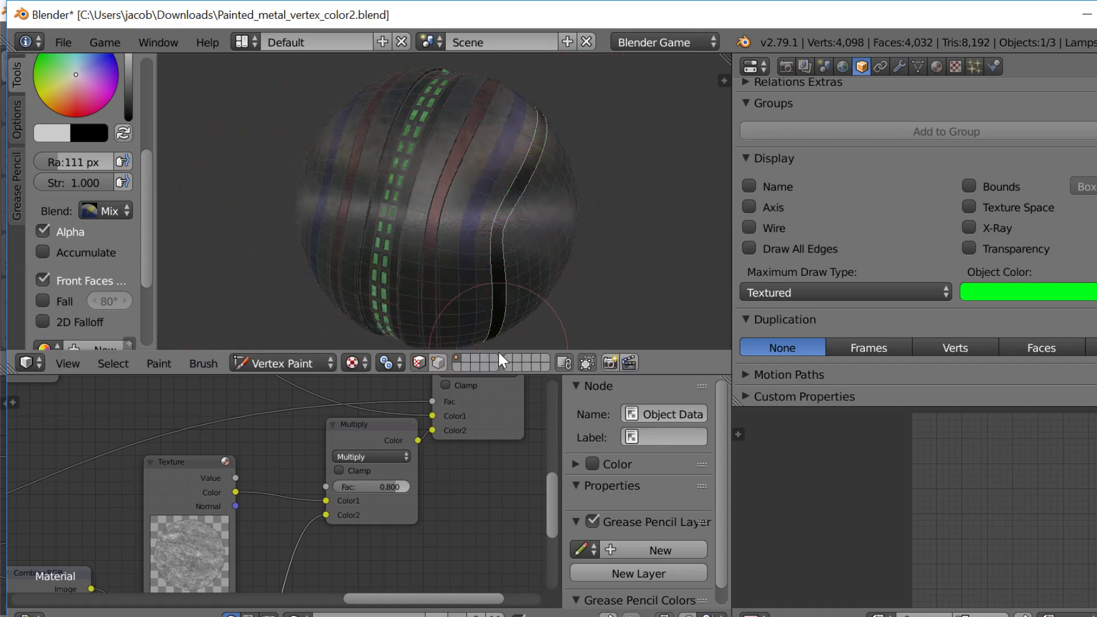
- Return to Object Mode, deselect everything and inspect the sphere's painted strips from close range
key("ctrl+z")
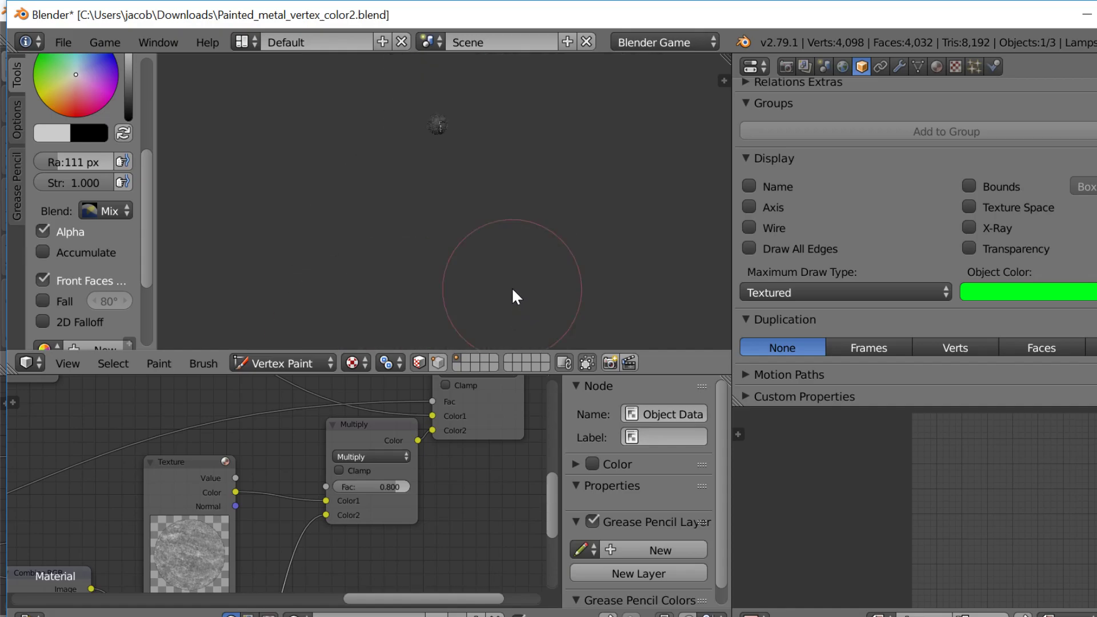
key("Tab")
key("shift+f")
key("w")
key("q")
left_click(443, 202)
key("Tab")
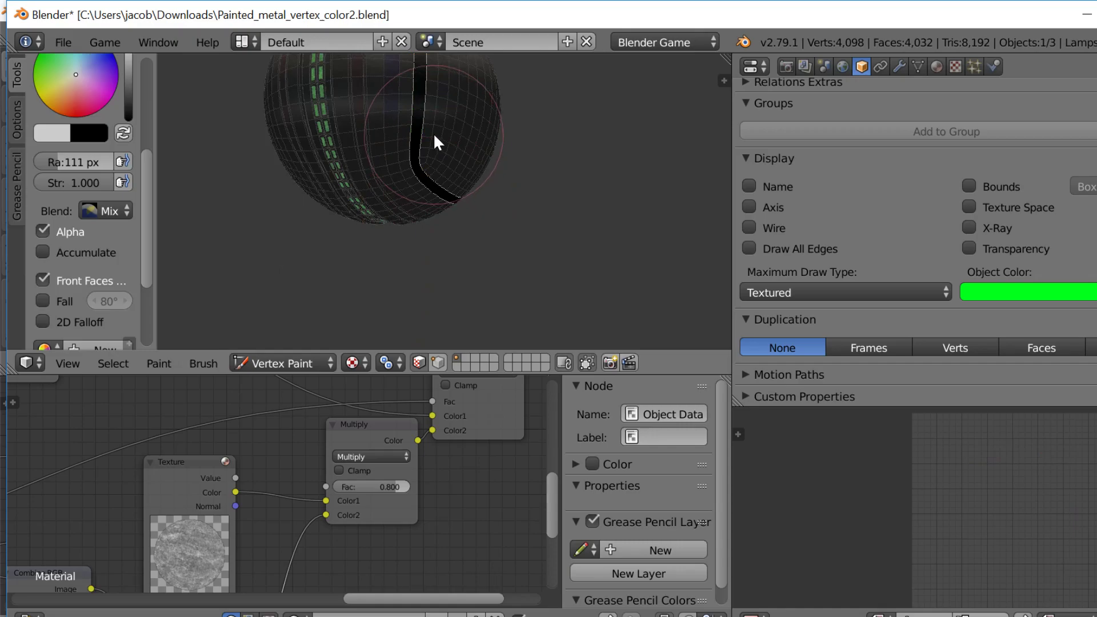
left_click(262, 363)
left_click(293, 337)
key("a")
key("shift+f")
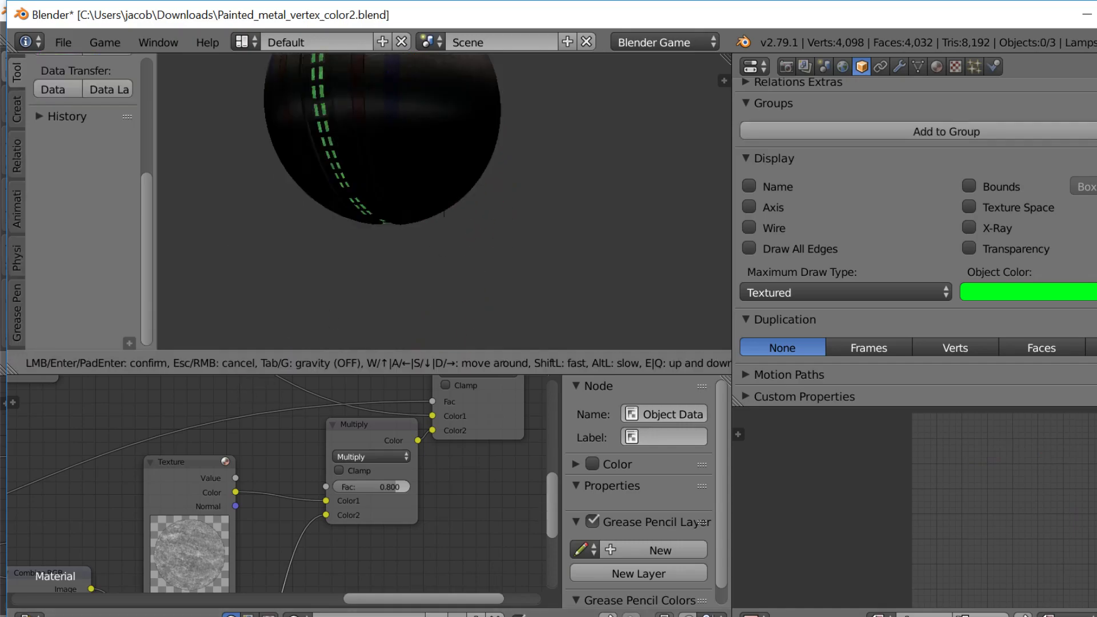
key("w")
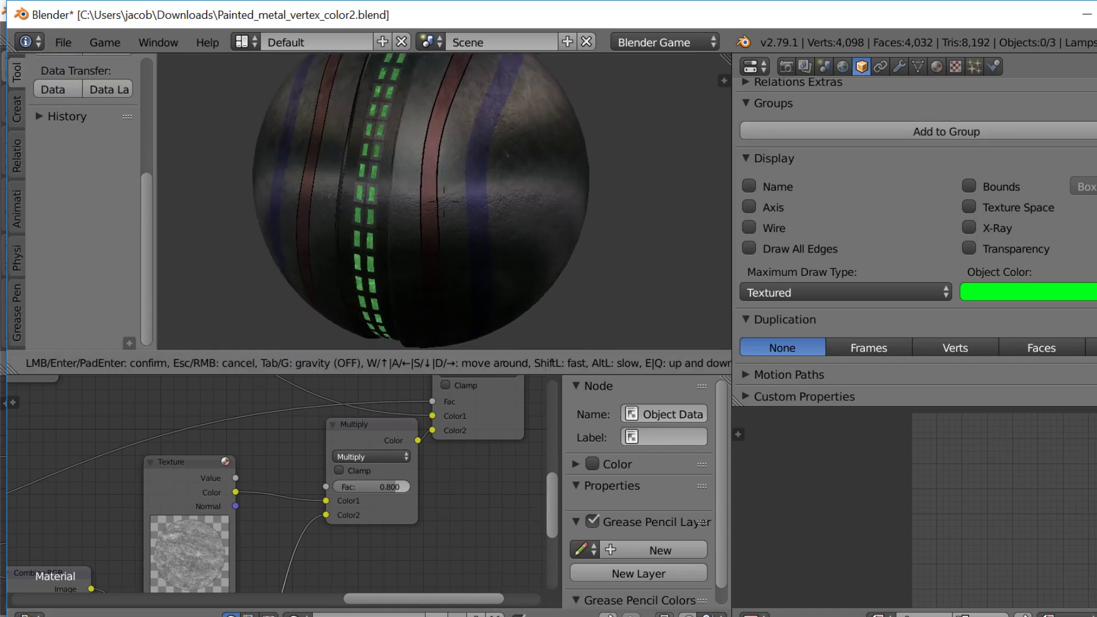
key("w")
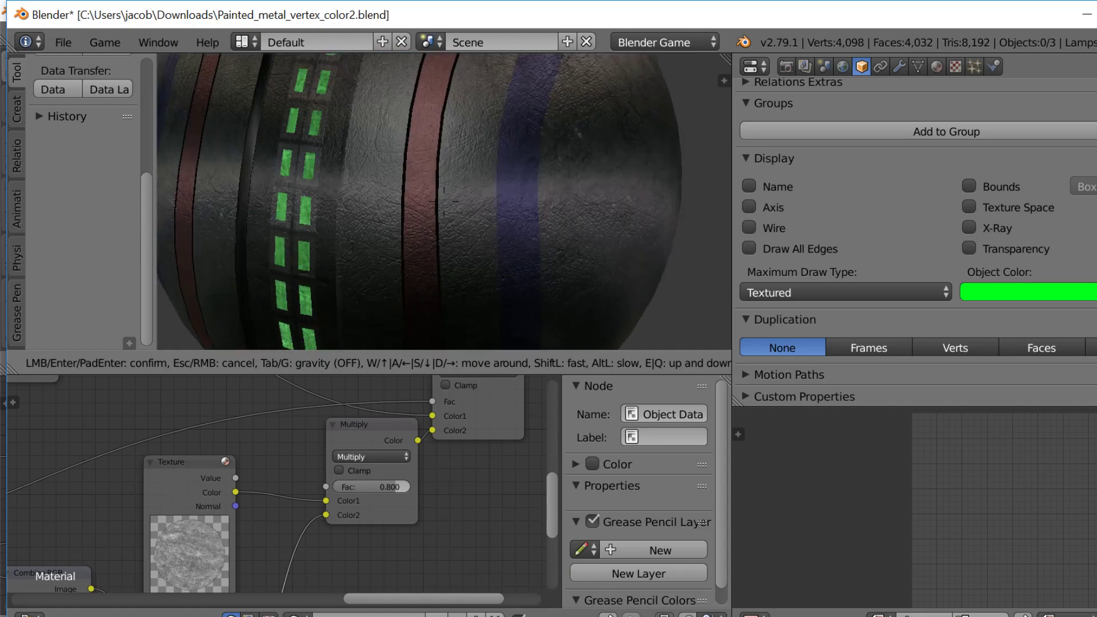
key("Escape")
- Switch to Vertex Paint with the outer face loop selected, set the brush color to black and paint the loop's middle part
key("Tab")
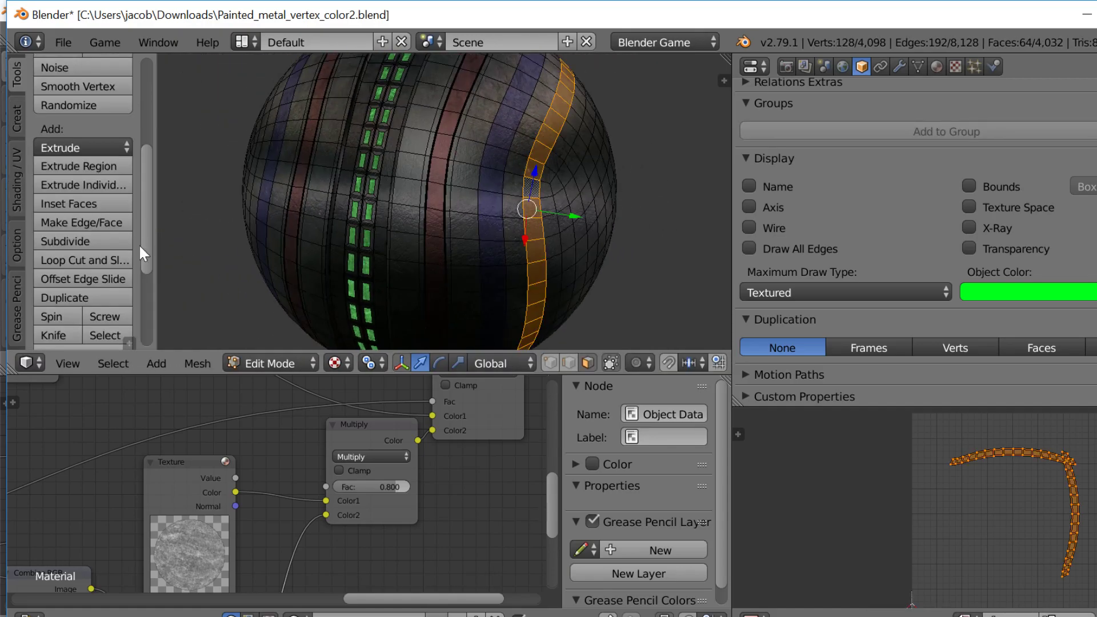
left_click(273, 362)
left_click(289, 275)
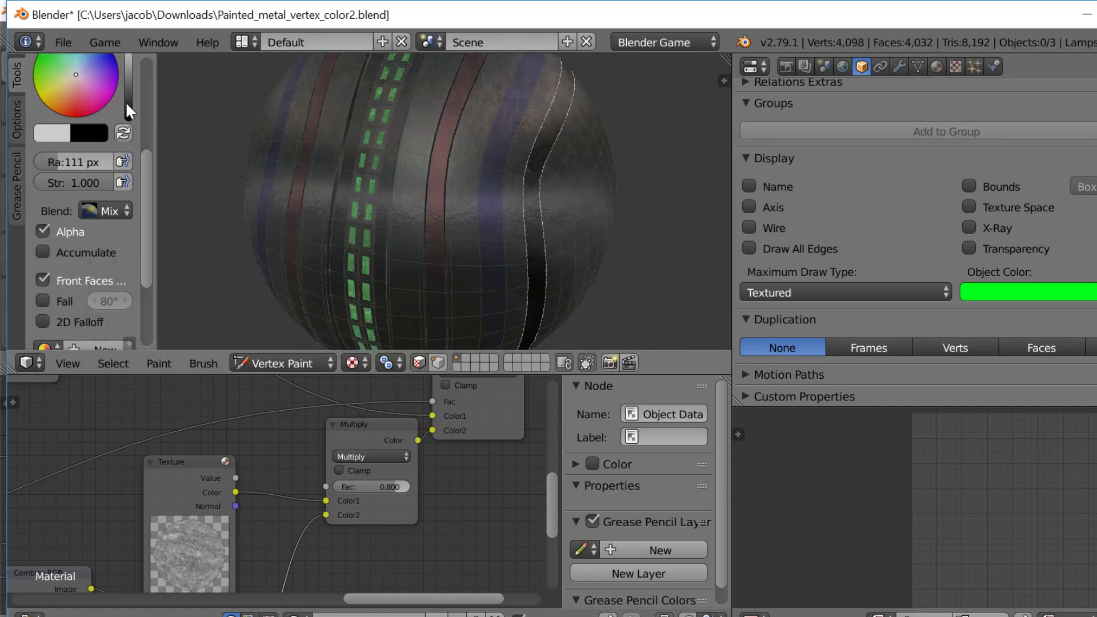
left_click_drag(129, 110, 129, 119)
mouse_move(491, 276)
left_mouse_down()
mouse_move(535, 226)
mouse_move(537, 158)
mouse_move(533, 208)
left_mouse_up()
key("Tab")
key("Tab")
- Set Color2 of the Mix node with Fac 0.975 to a very dark grey
left_click_drag(186, 510, 415, 570)
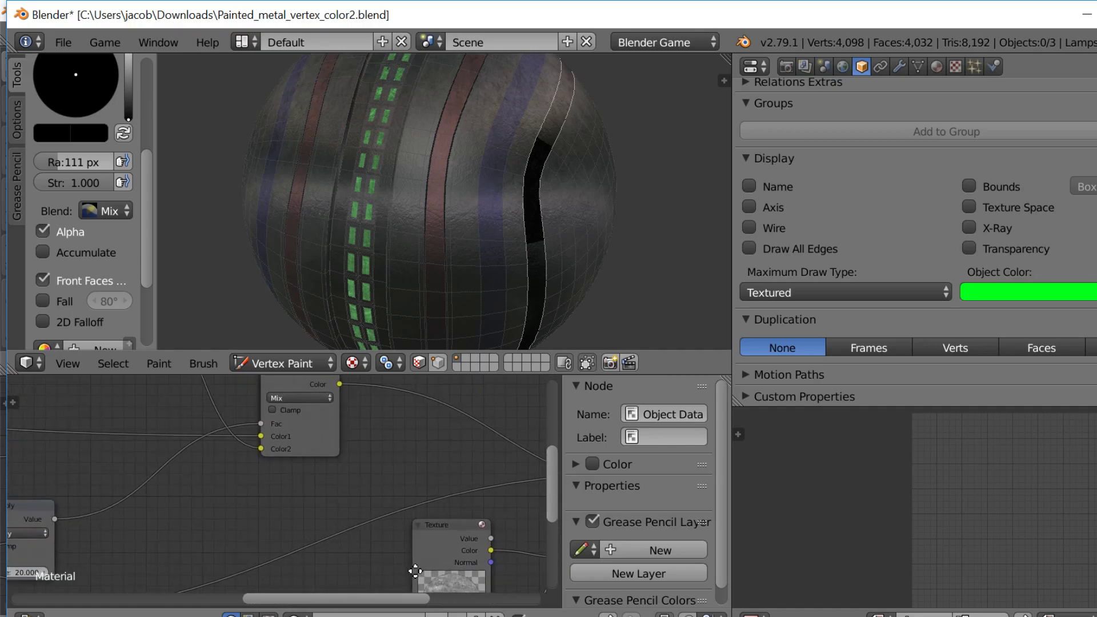
scroll(434, 531, "down", 7)
middle_click_drag(453, 487, 311, 543)
middle_click_drag(74, 465, 272, 509)
scroll(334, 458, "up", 9)
scroll(276, 492, "up", 7)
left_click(296, 476)
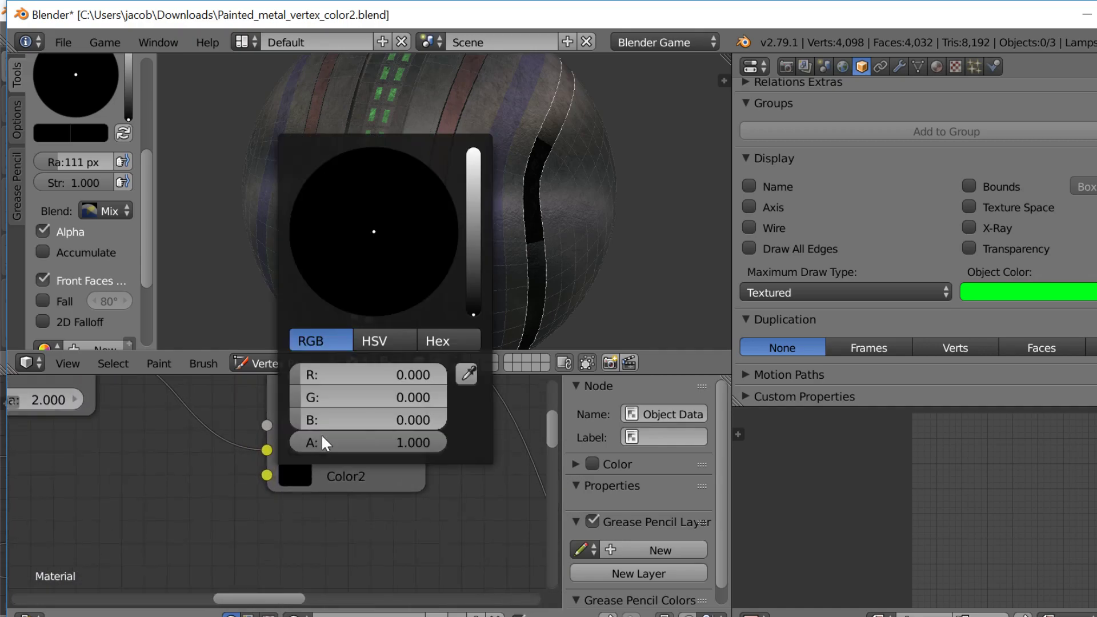
left_click_drag(473, 311, 473, 283)
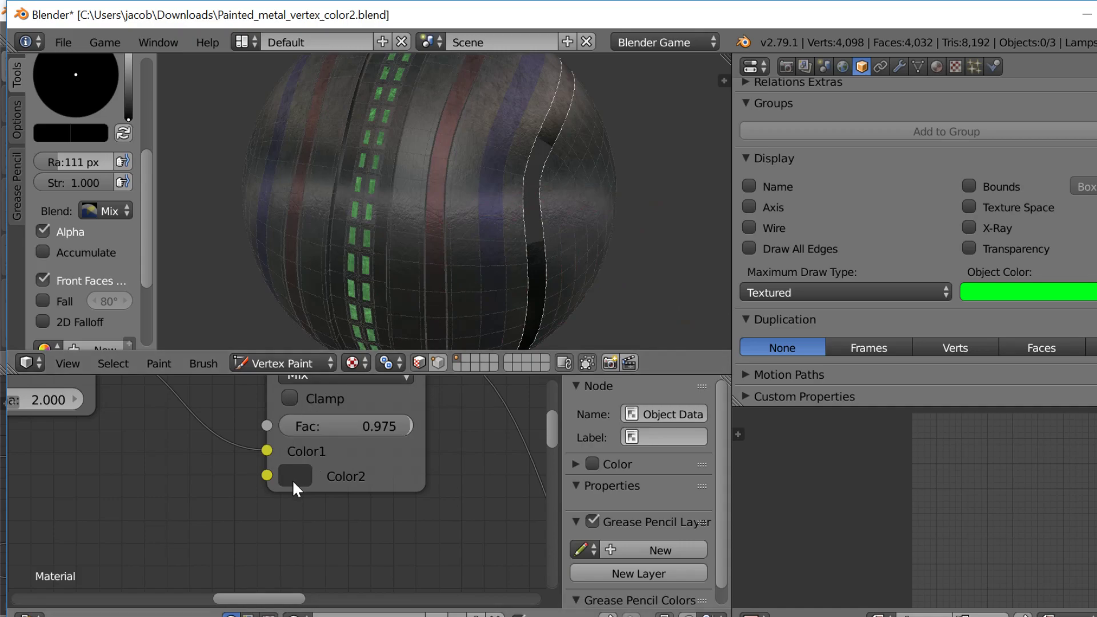
left_click(292, 479)
left_click_drag(464, 281, 472, 303)
- Return to Object Mode and inspect the dark strip on the sphere up close
left_click(299, 362)
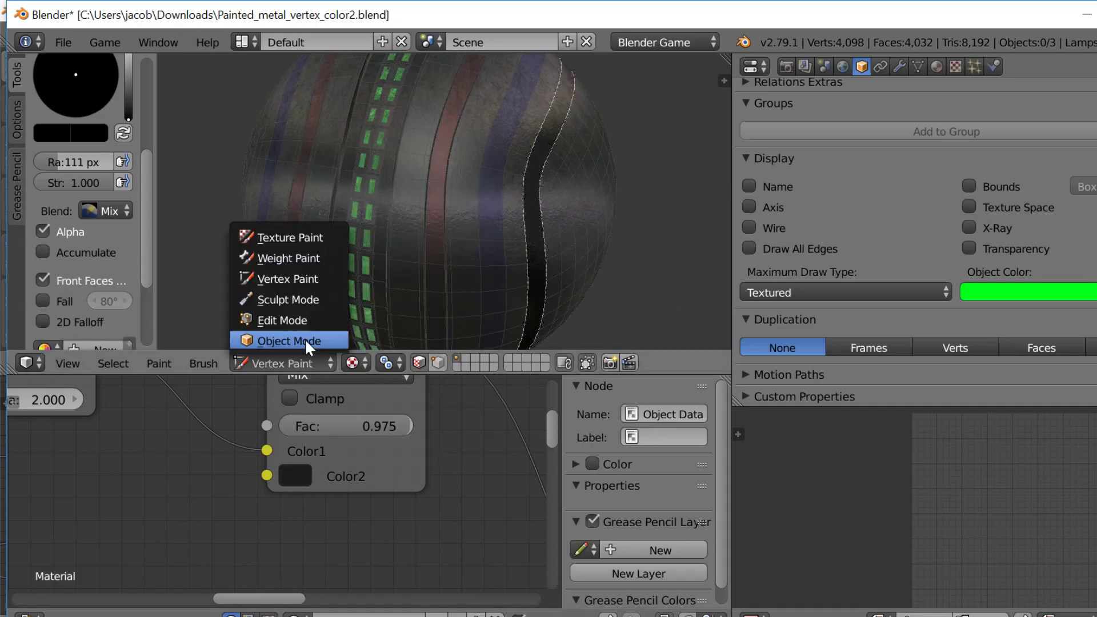
left_click(304, 337)
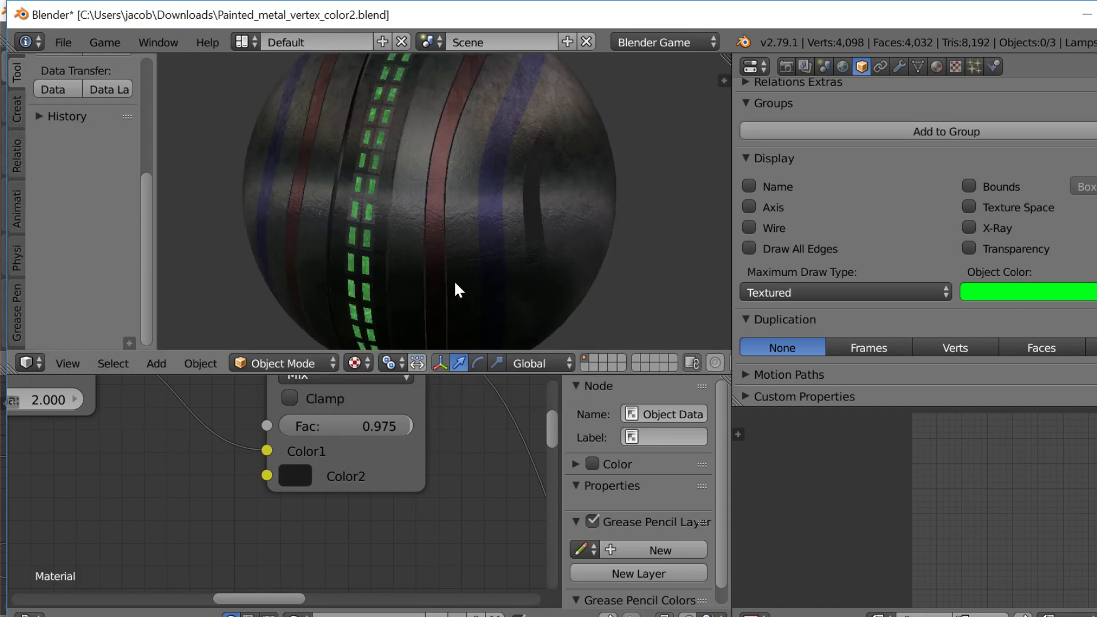
key("shift+f")
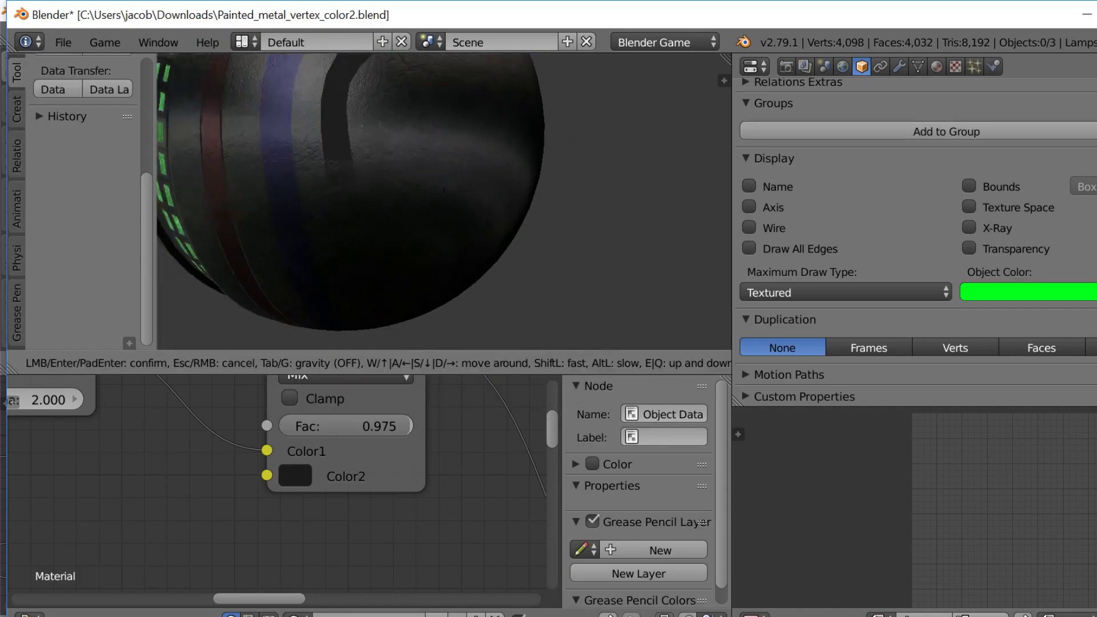
left_click(421, 240)
- Switch the sphere back to Vertex Paint with the outer face loop still selected
key("Tab")
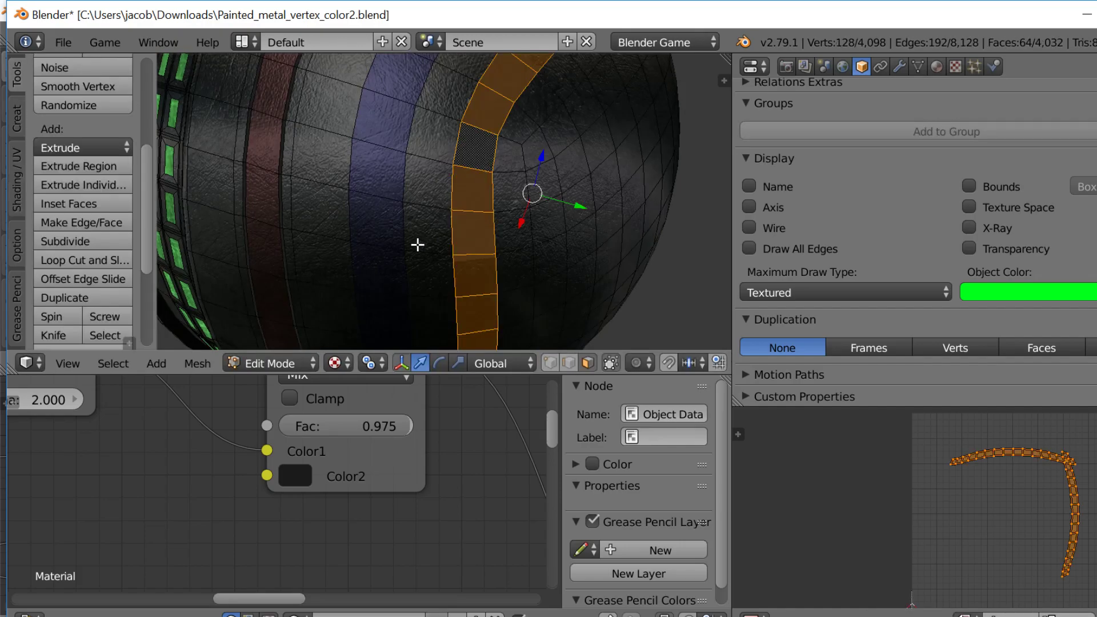
left_click(266, 362)
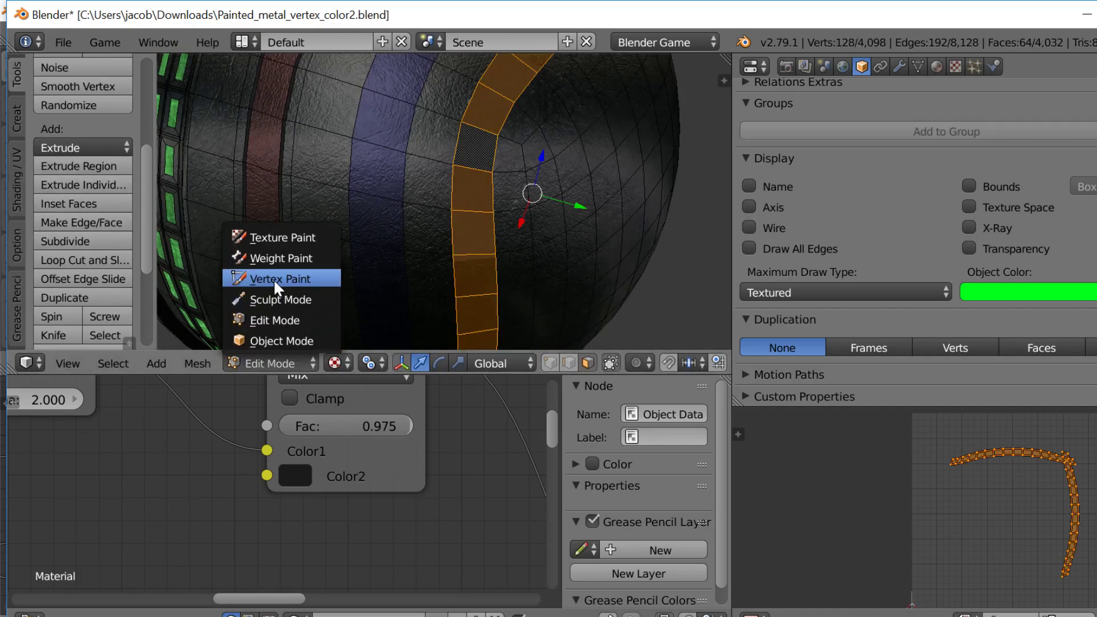
left_click(274, 280)
- Set the brush color to R 0.8, G 0.8 and B 0.8 and paint over the black part of the selected face loop
left_click(52, 133)
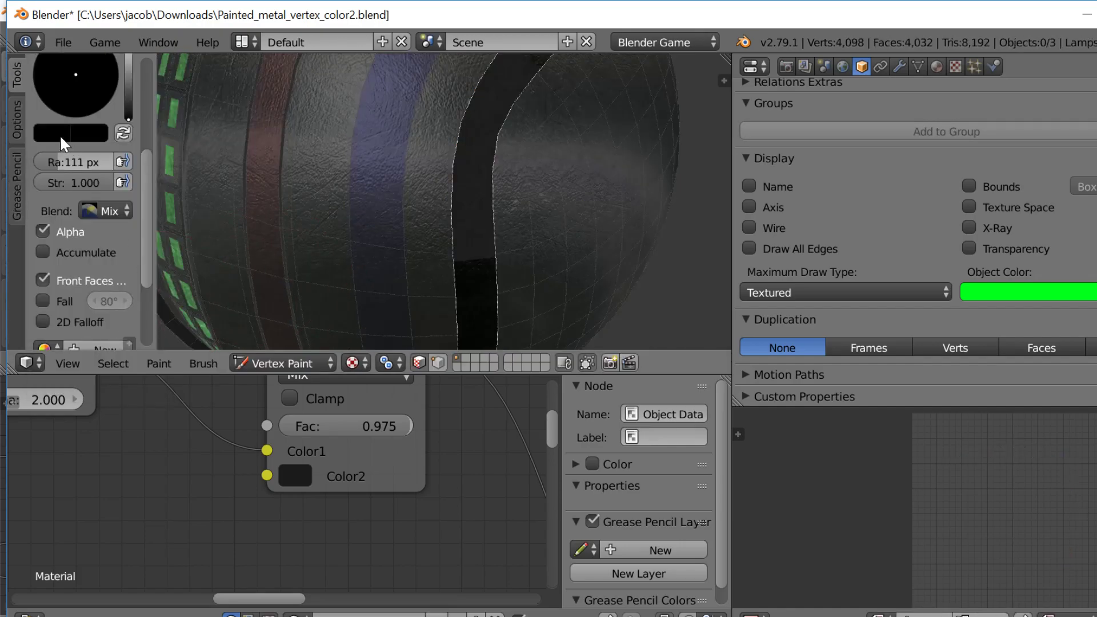
left_click(62, 139)
left_click(124, 341)
key("BackSpace")
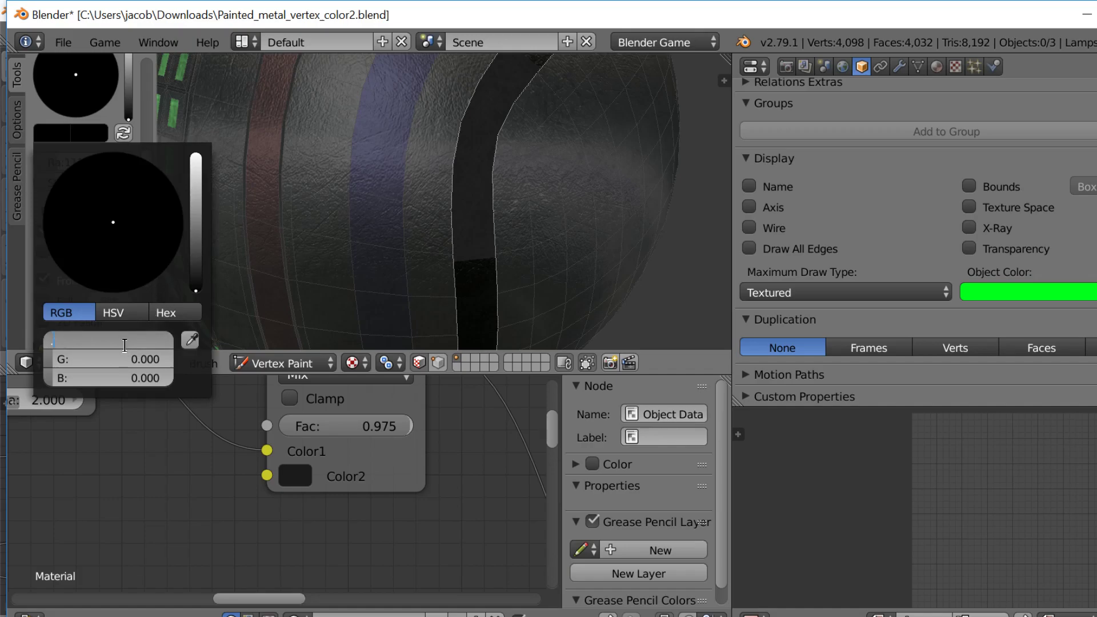
key("Tab")
key("BackSpace")
type("8")
key("Tab")
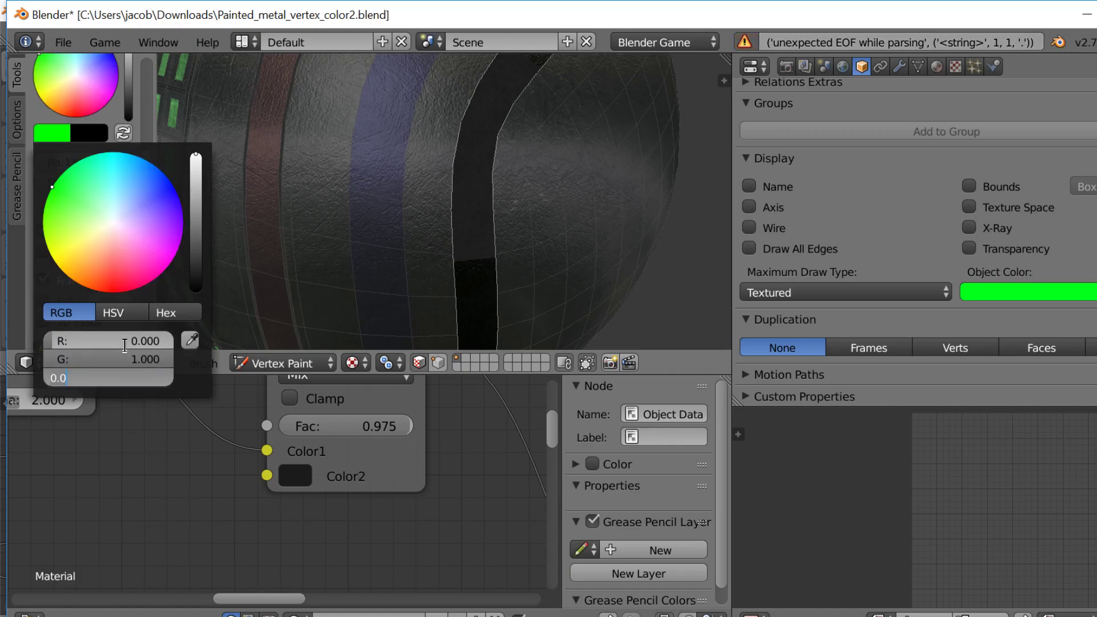
key("BackSpace")
type("8")
key("Return")
left_click(125, 344)
type(".")
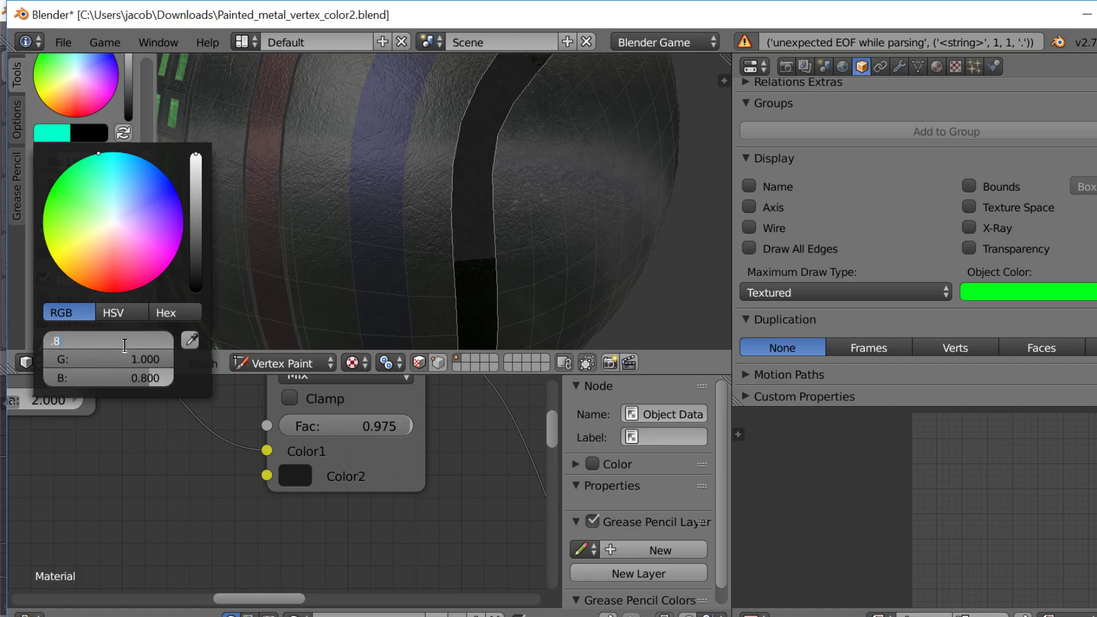
type("8")
key("Tab")
type(".8")
key("Tab")
type(".8")
key("Return")
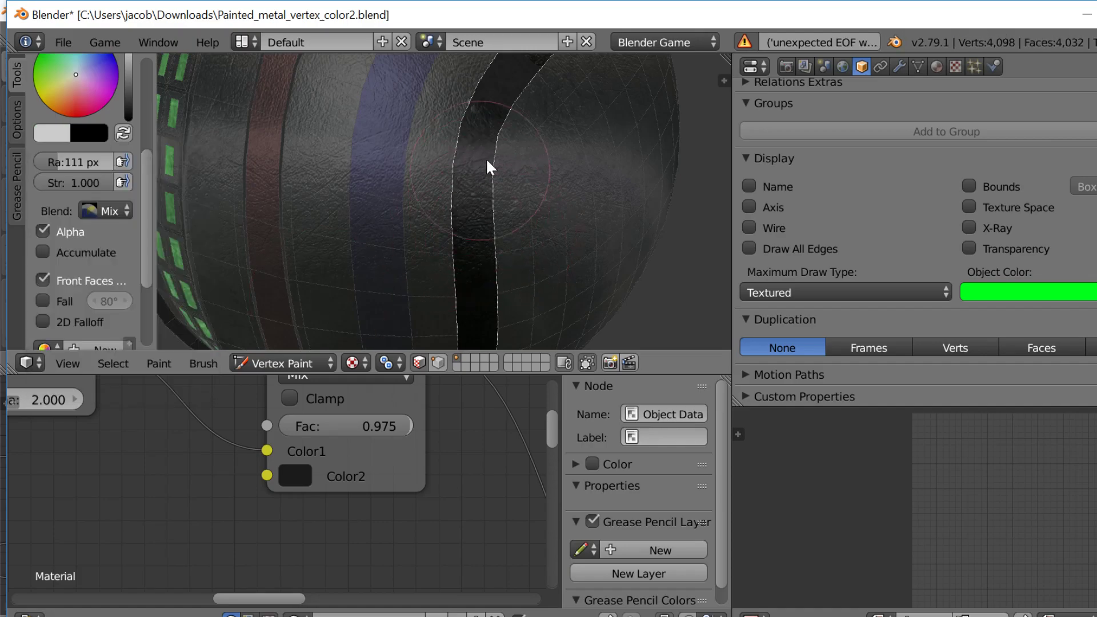
- Switch to Object Mode and examine the repainted sphere from a distance and from close up
left_click(285, 363)
left_click(294, 341)
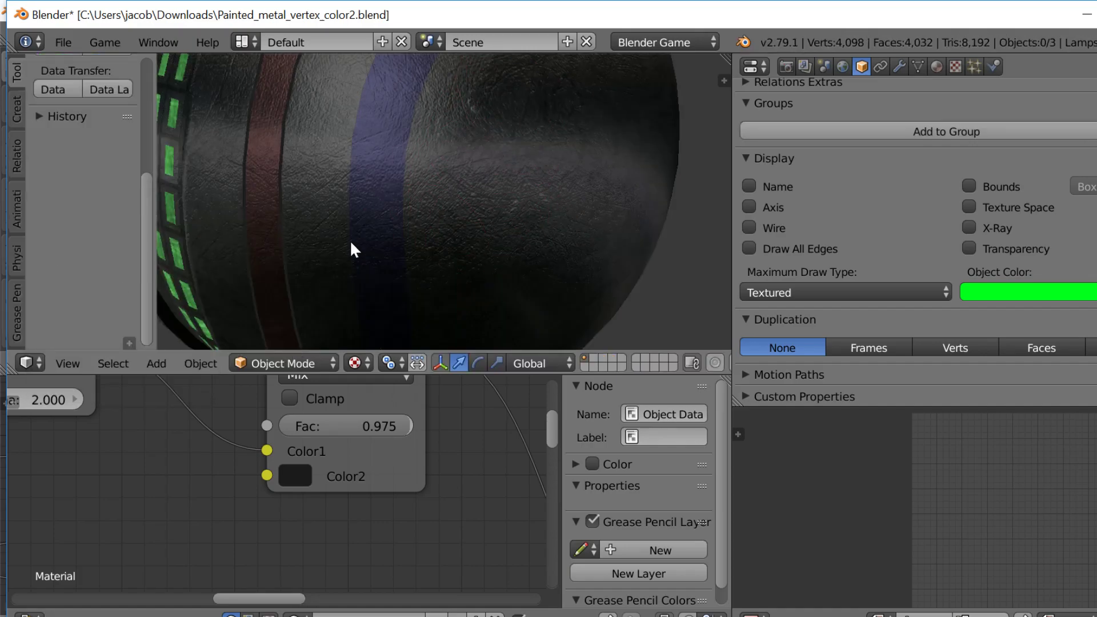
key("shift+f")
key("s")
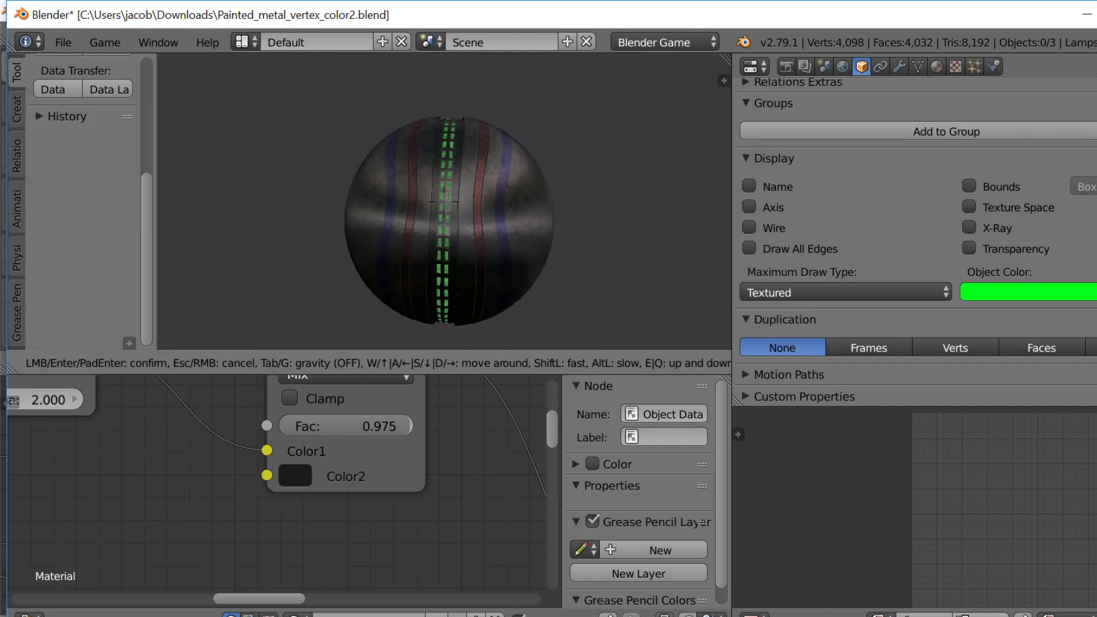
key("w")
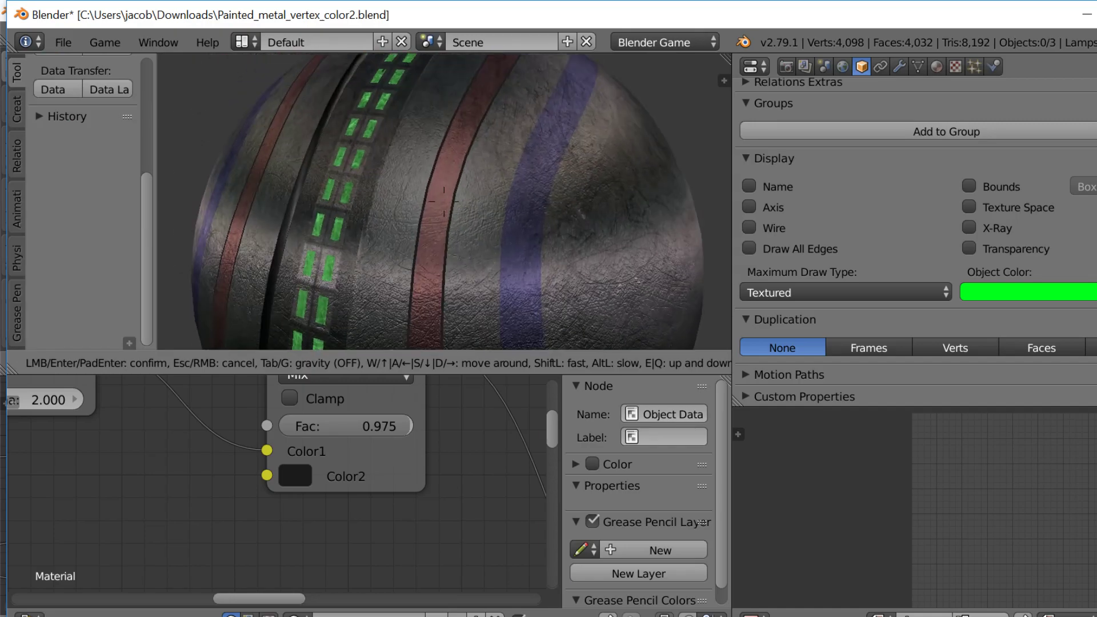
left_click(443, 200)
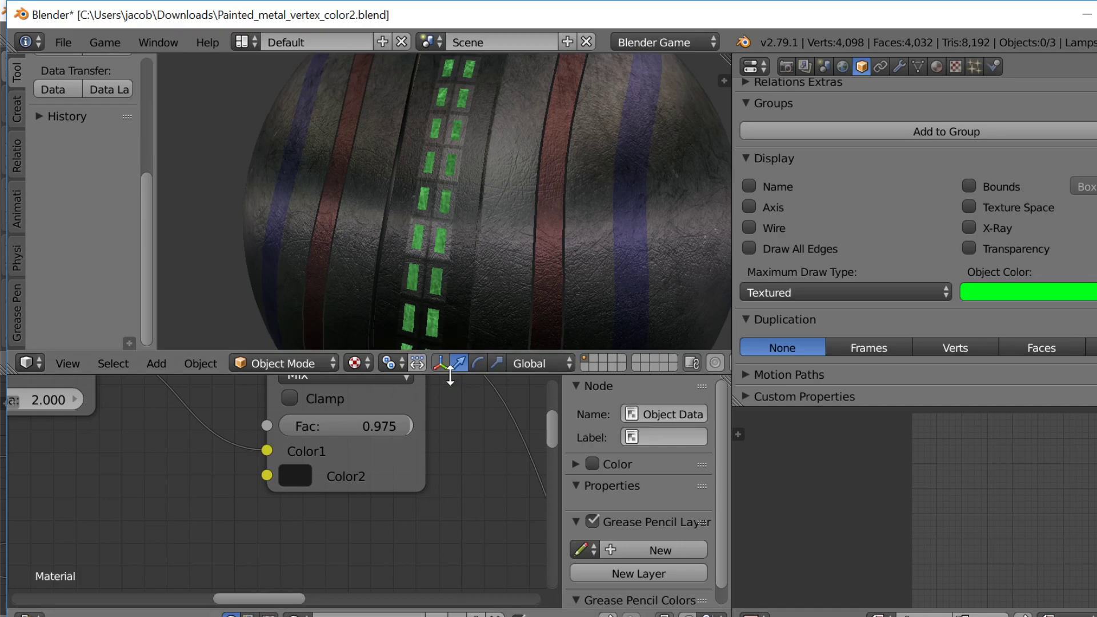
- Enlarge the 3D viewport, run the game preview to check the material and stop it
key("ctrl+Up")
key("p")
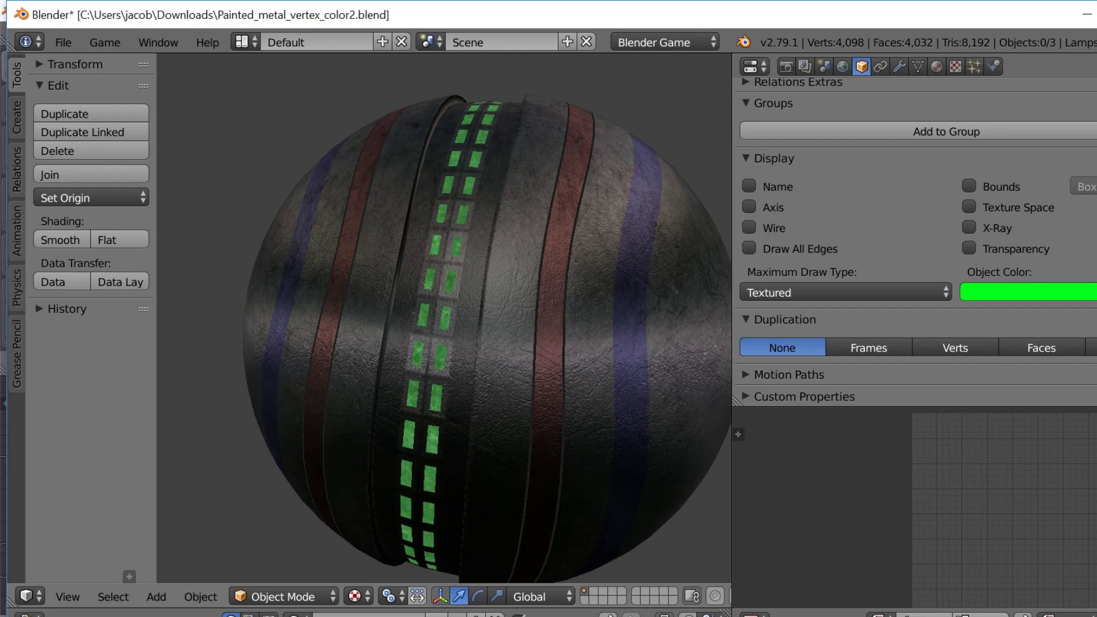
key("Escape")
- Select the sphere and enlarge the node editor to show its complete material node tree
right_click(440, 508)
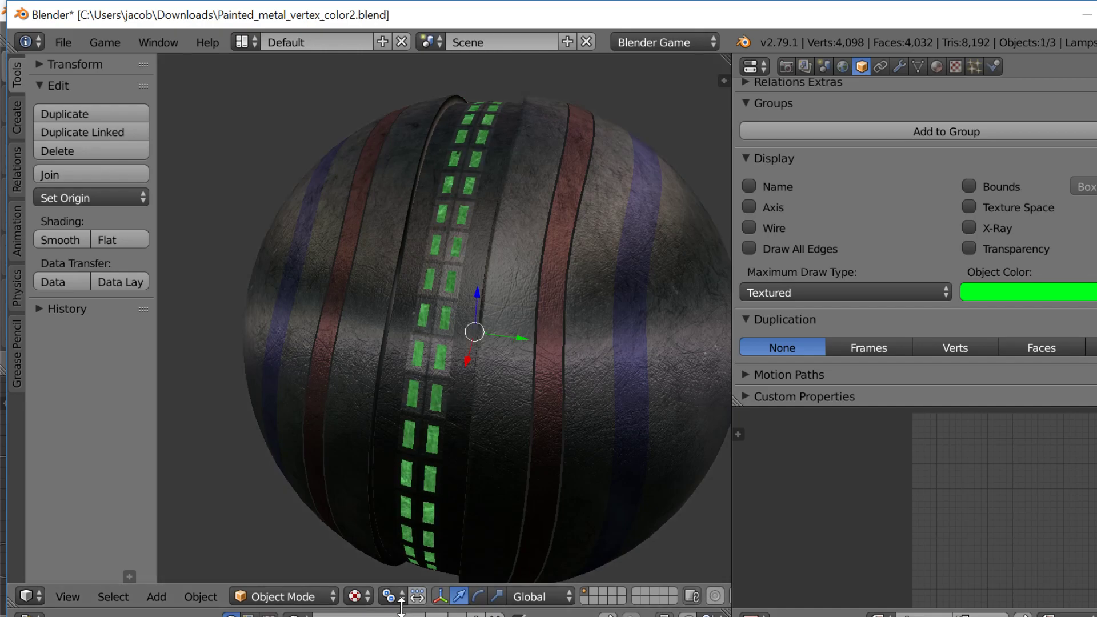
left_click_drag(402, 610, 399, 297)
scroll(373, 438, "down", 8)
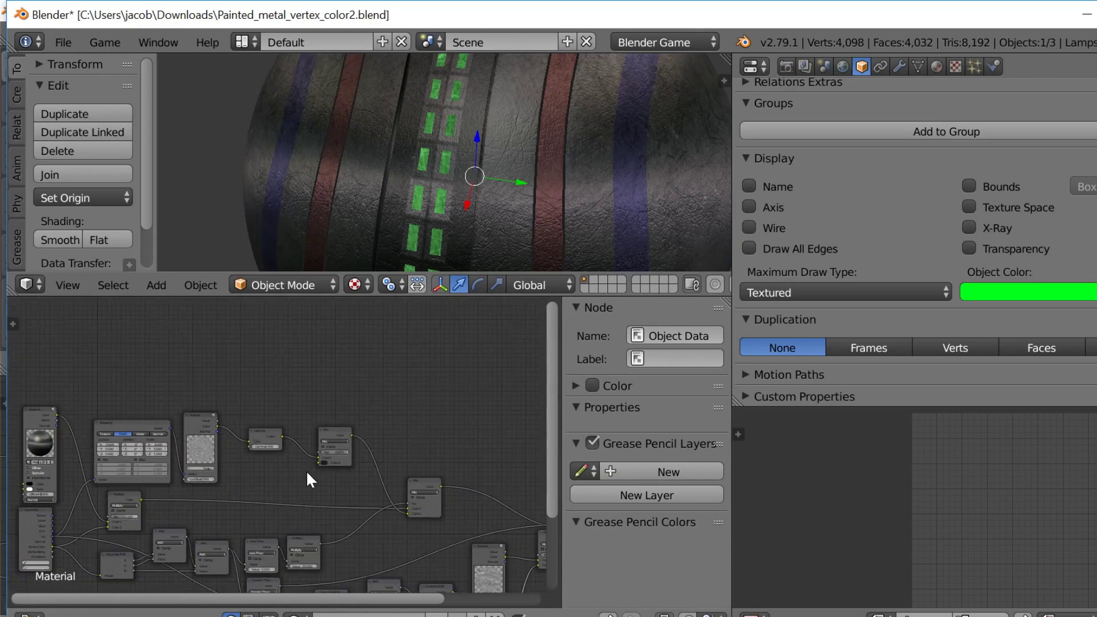
scroll(283, 417, "down", 2)
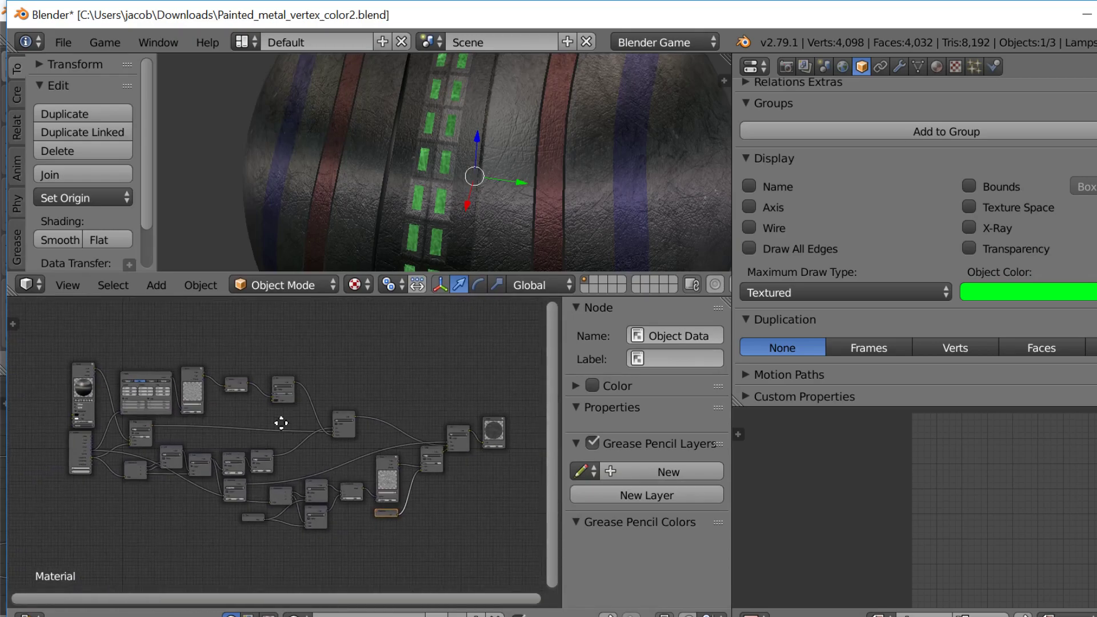